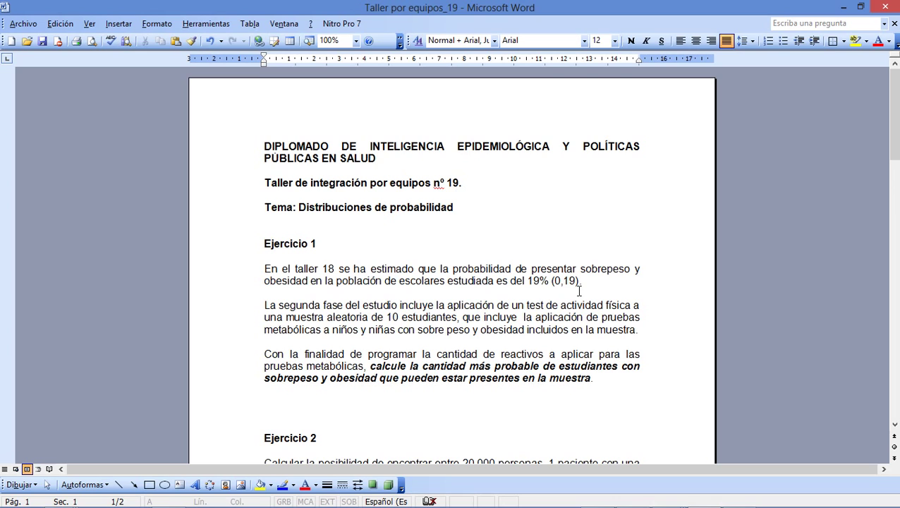
Switch to the Taller 19 workbook in Excel and move the table B3:F14 down so it starts at B12.
{"action": "mouse_move", "coordinate": [653, 499]}
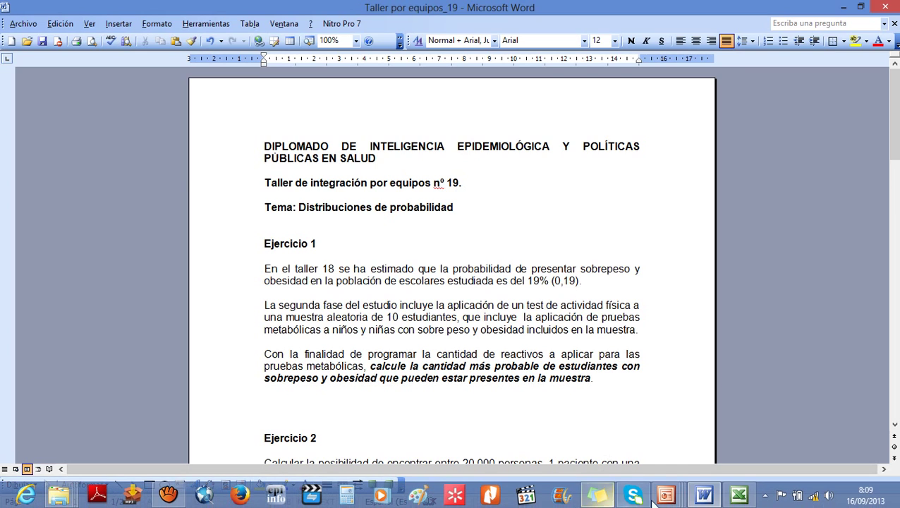
{"action": "left_click", "coordinate": [738, 496]}
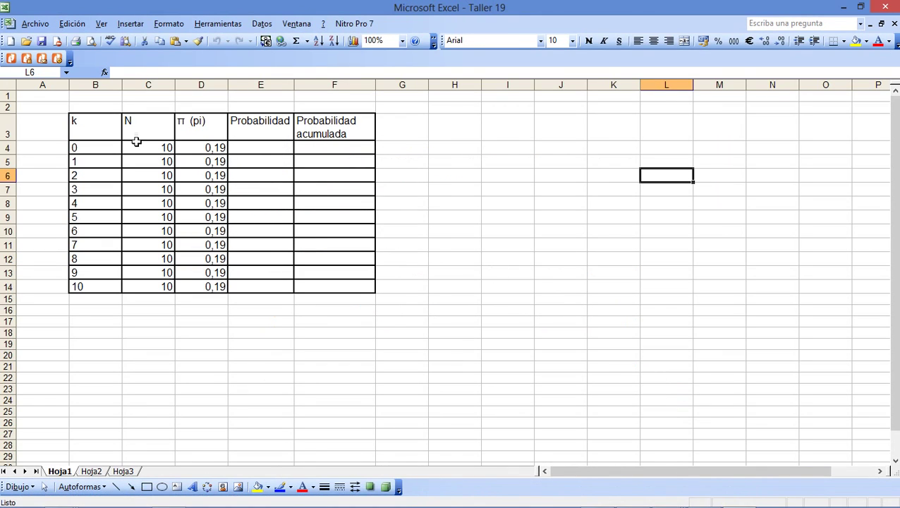
{"action": "left_click_drag", "start_coordinate": [117, 131], "coordinate": [331, 283]}
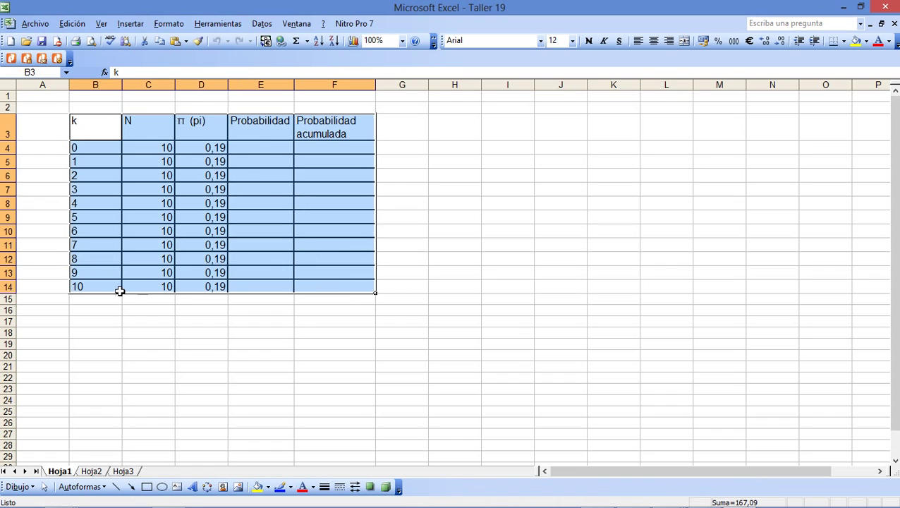
{"action": "left_click_drag", "start_coordinate": [108, 291], "coordinate": [117, 394]}
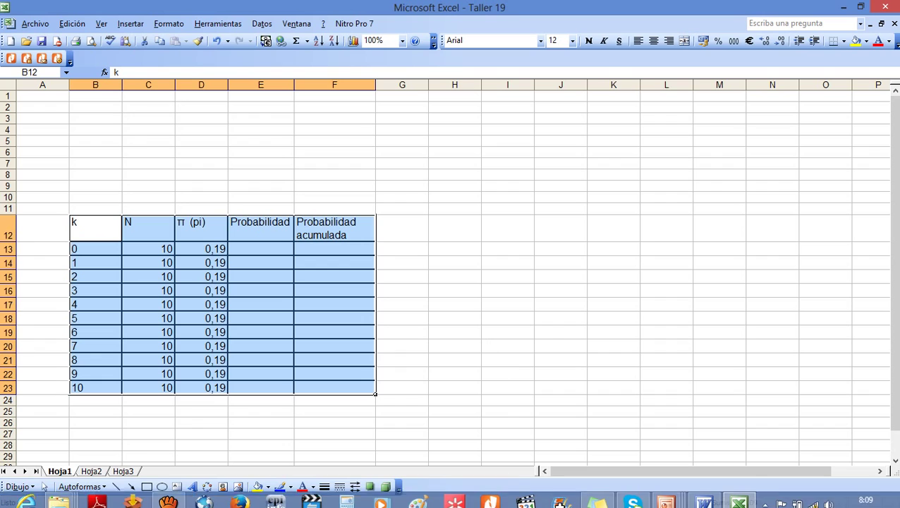
Copy the last two paragraphs of Ejercicio 1 from the Word document and paste them into the Excel sheet at A1.
{"action": "left_click", "coordinate": [703, 495]}
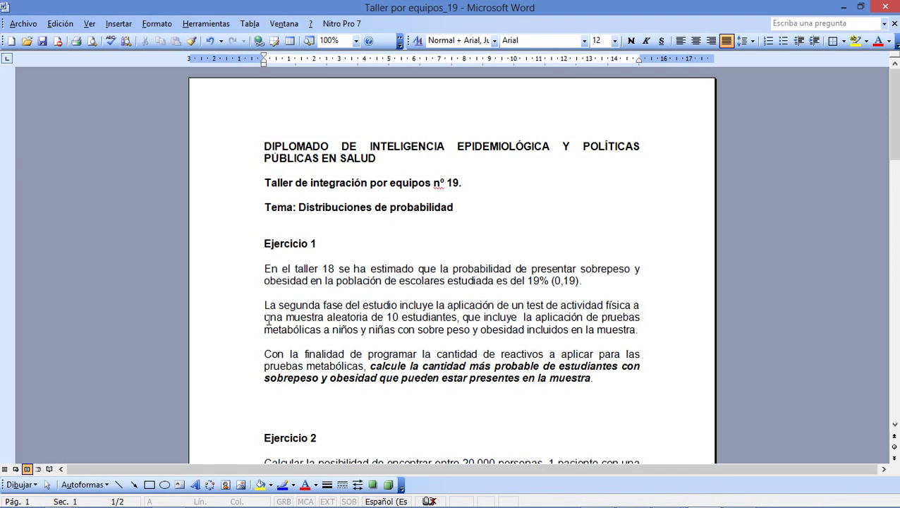
{"action": "left_click_drag", "start_coordinate": [259, 305], "coordinate": [608, 393]}
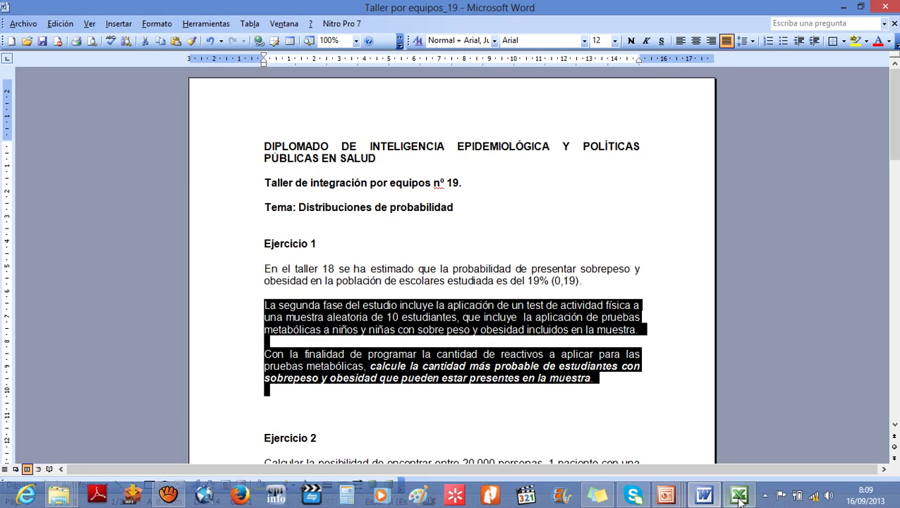
{"action": "left_click", "coordinate": [738, 499]}
{"action": "left_click", "coordinate": [39, 97]}
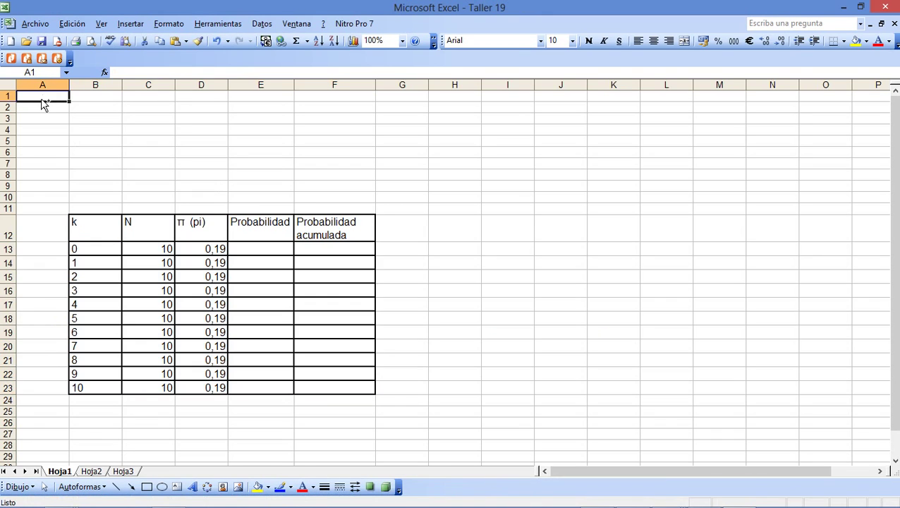
{"action": "type", "text": "La segunda fase del estudio incluye la aplicación de un test de actividad física a una muestra aleatoria de 10 estudiantes, que incluye  la aplicación de pruebas metabólicas a niños y niñas con sobre peso y obesidad incluidos en la muestra."}
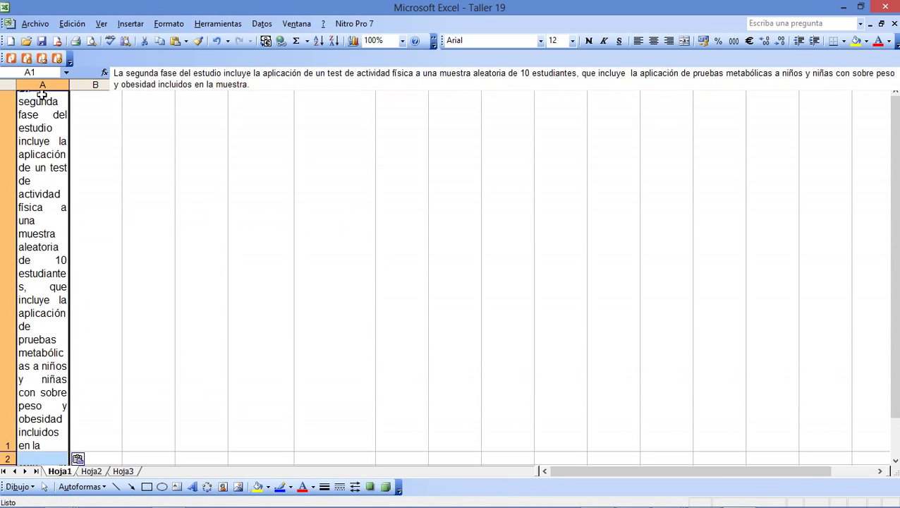
Left-align the pasted text in A1:A4, leaving text wrapping off.
{"action": "left_click", "coordinate": [168, 24]}
{"action": "left_click", "coordinate": [188, 40]}
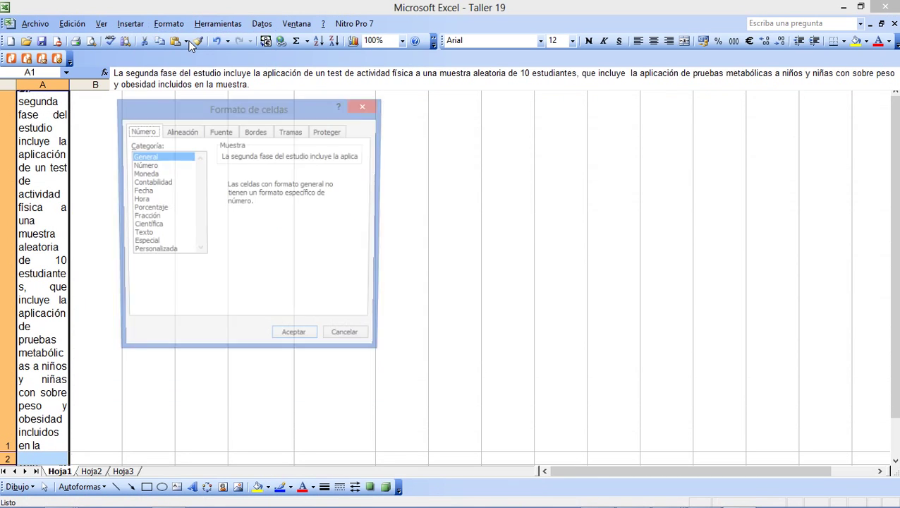
{"action": "left_click", "coordinate": [180, 131]}
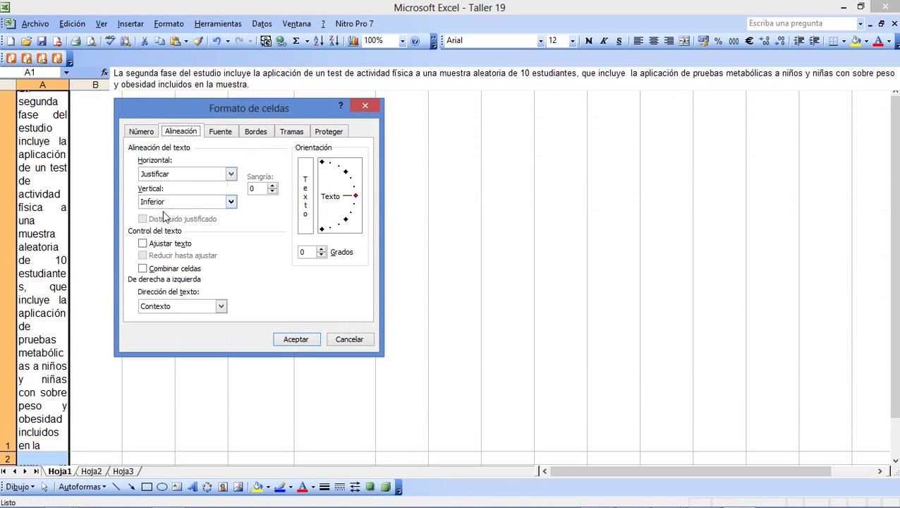
{"action": "left_click", "coordinate": [151, 247]}
{"action": "left_click", "coordinate": [150, 246]}
{"action": "left_click", "coordinate": [305, 341]}
{"action": "left_click", "coordinate": [637, 40]}
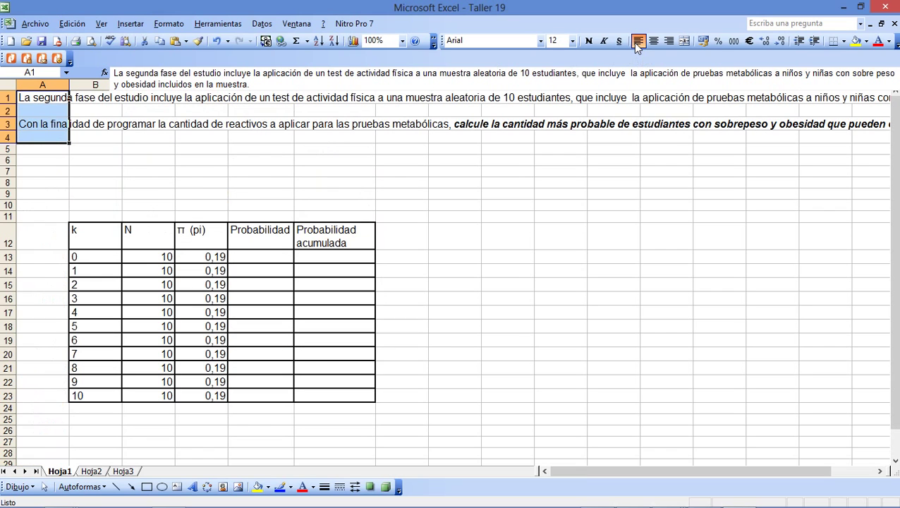
{"action": "left_click", "coordinate": [505, 148]}
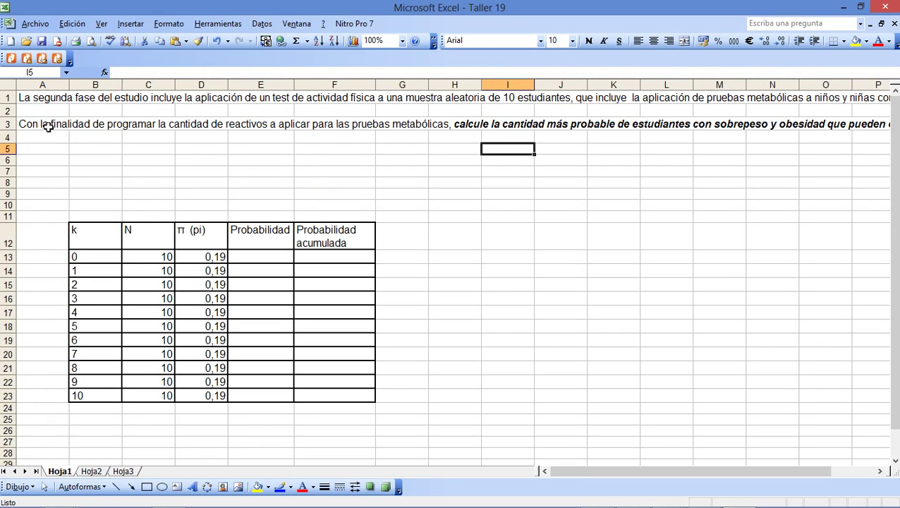
Merge and center A1:M2 for the first paragraph and A3:M5 for the second.
{"action": "left_click_drag", "start_coordinate": [44, 125], "coordinate": [157, 124]}
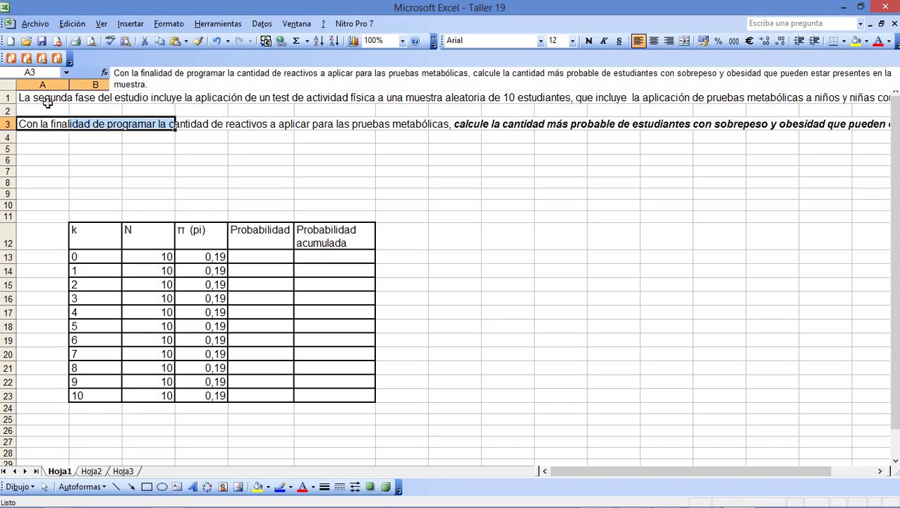
{"action": "left_click_drag", "start_coordinate": [47, 101], "coordinate": [708, 108]}
{"action": "left_click", "coordinate": [683, 41]}
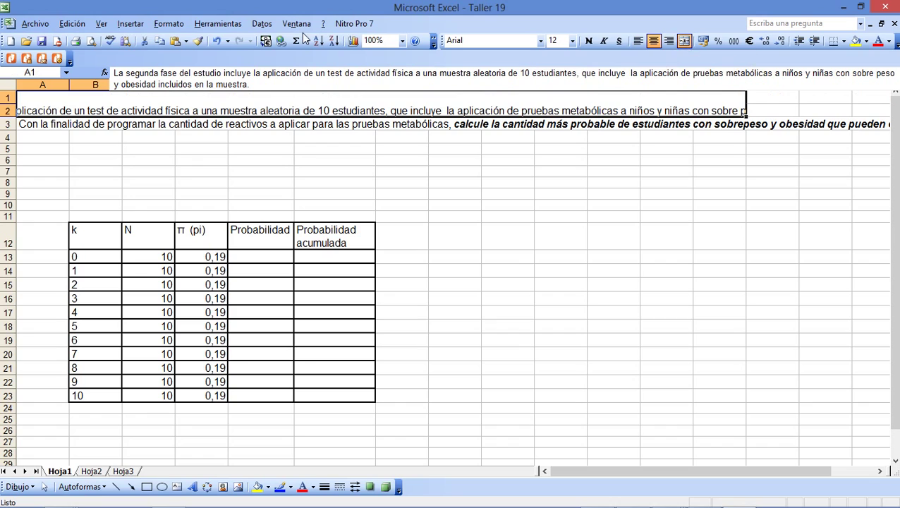
{"action": "left_click_drag", "start_coordinate": [32, 128], "coordinate": [719, 140]}
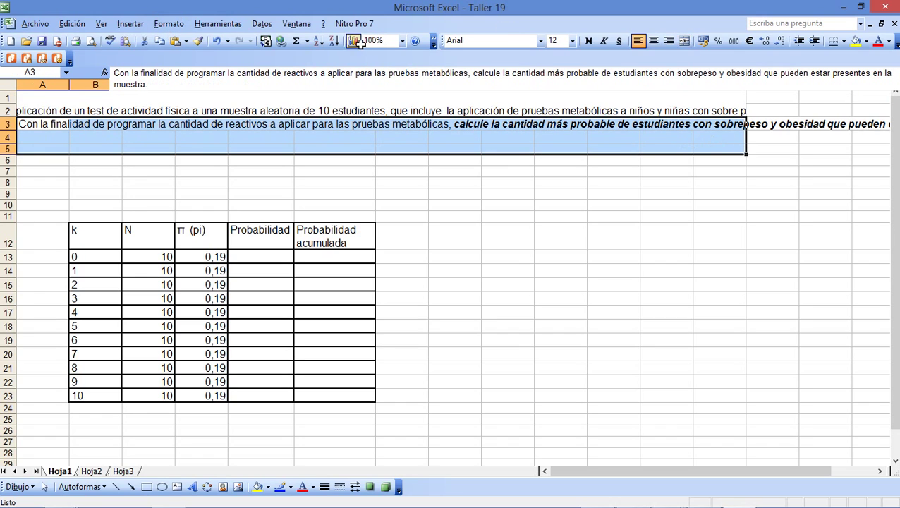
{"action": "left_click", "coordinate": [683, 41]}
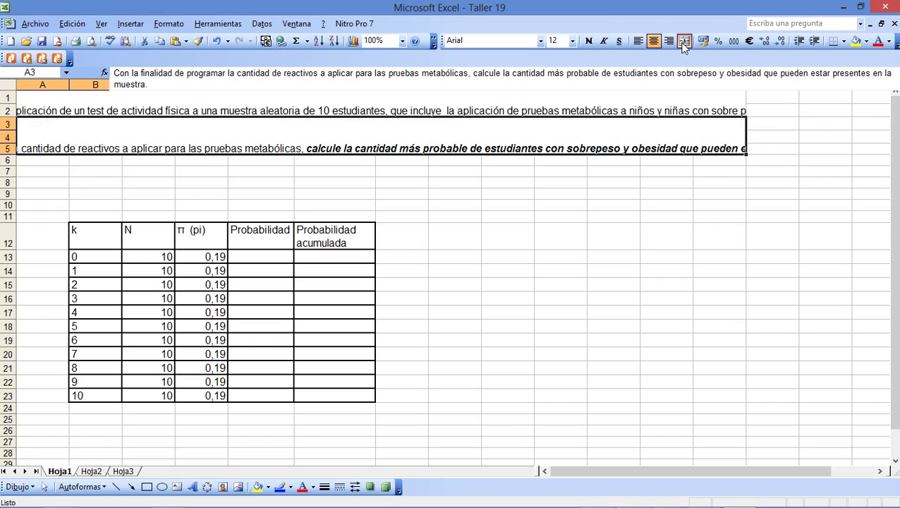
Turn on text wrapping for both merged paragraph blocks and align them left.
{"action": "left_click_drag", "start_coordinate": [170, 114], "coordinate": [165, 135]}
{"action": "left_click", "coordinate": [170, 24]}
{"action": "left_click", "coordinate": [180, 40]}
{"action": "left_click", "coordinate": [166, 243]}
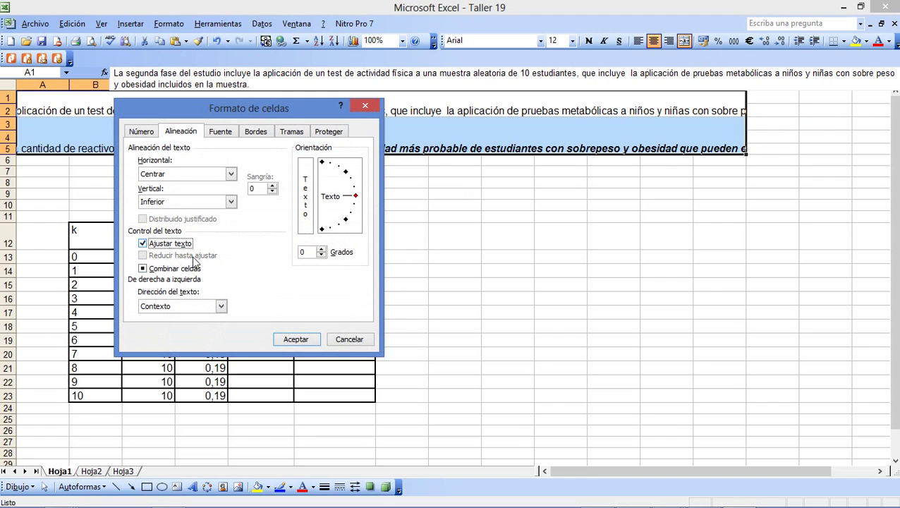
{"action": "left_click", "coordinate": [297, 337]}
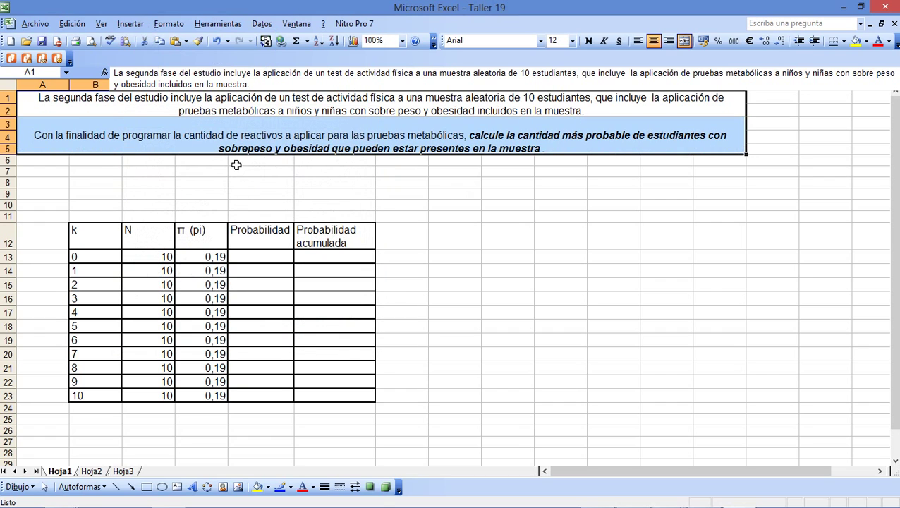
{"action": "left_click", "coordinate": [638, 40]}
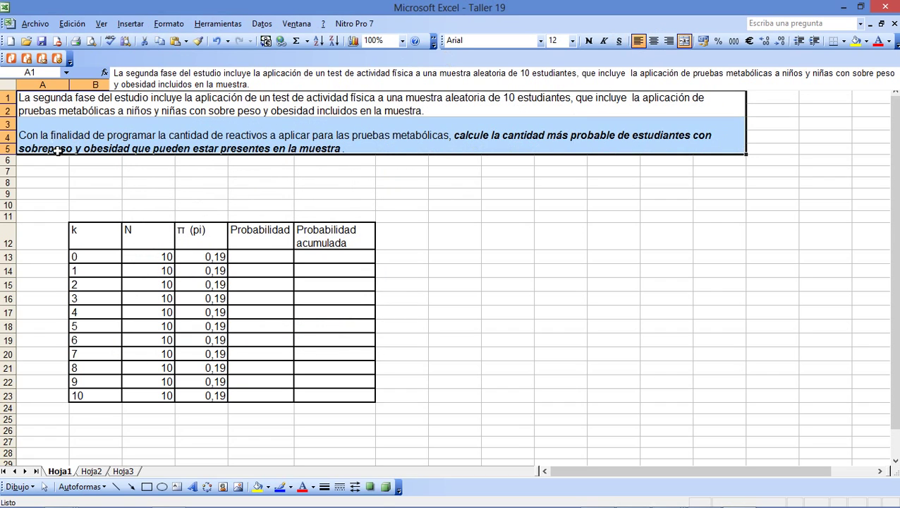
{"action": "left_click", "coordinate": [52, 179]}
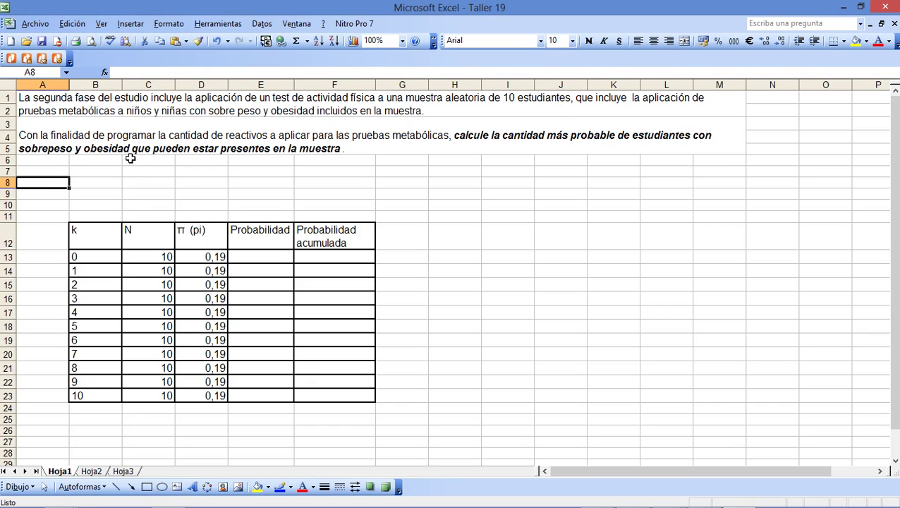
Change the table header in C12 to lowercase n.
{"action": "left_click", "coordinate": [507, 110]}
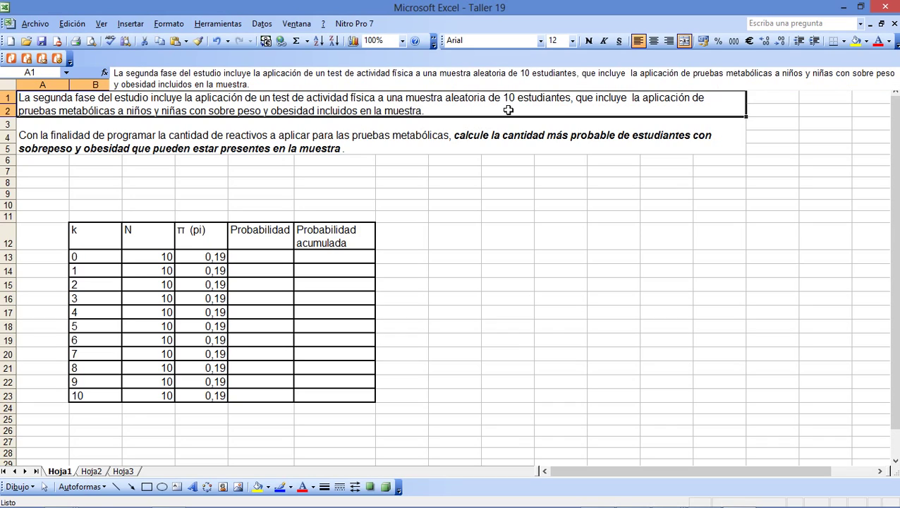
{"action": "left_click", "coordinate": [363, 143]}
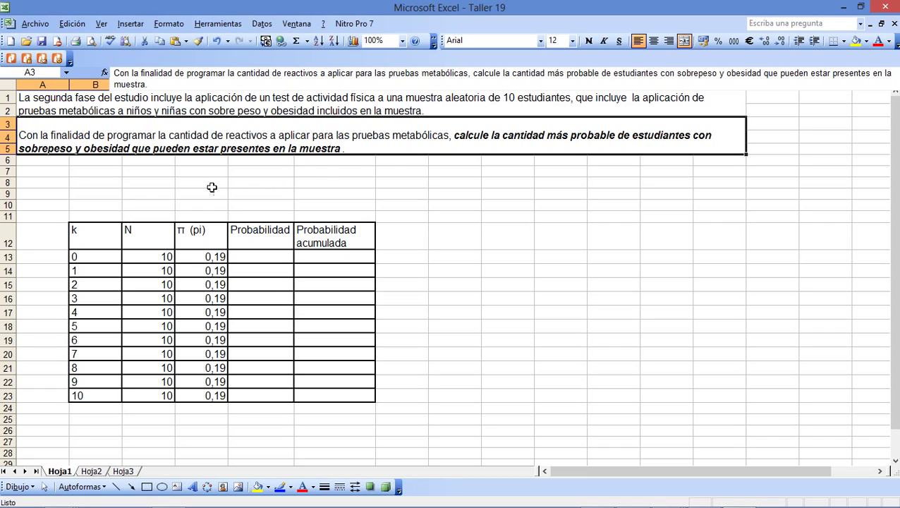
{"action": "left_click", "coordinate": [296, 182]}
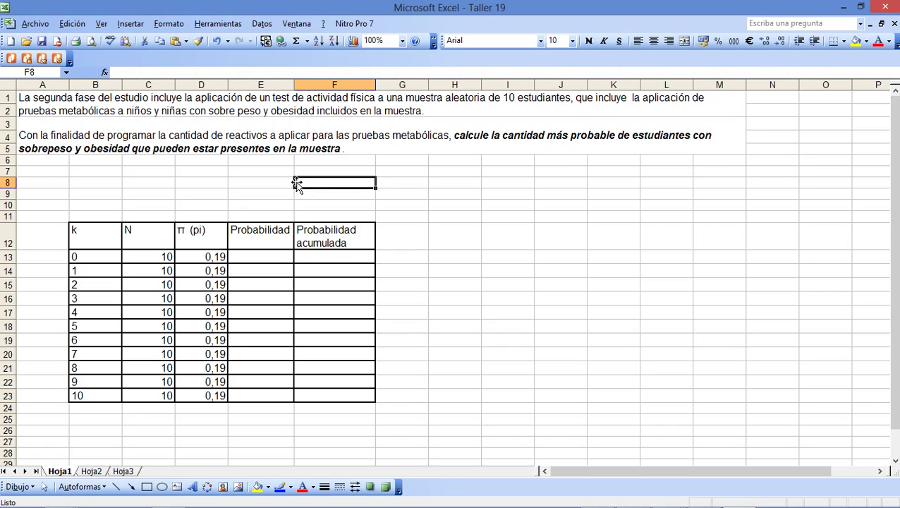
{"action": "left_click", "coordinate": [152, 257]}
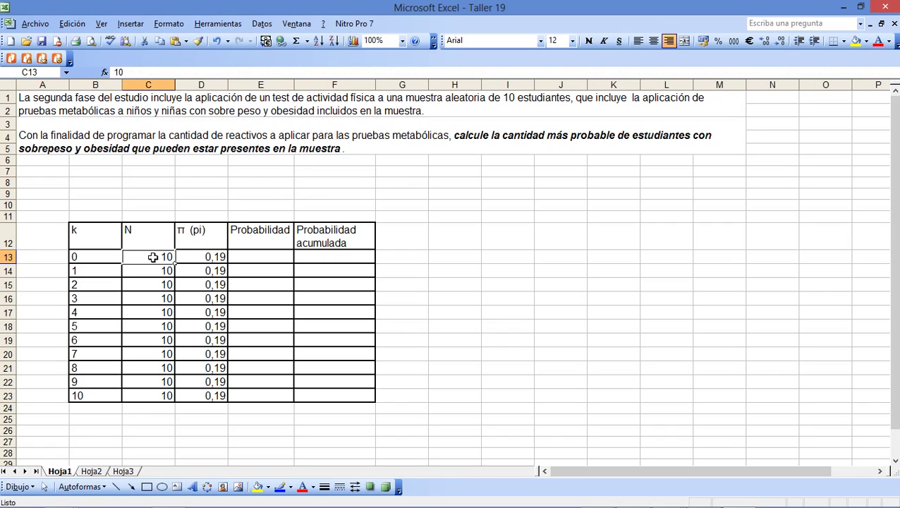
{"action": "left_click", "coordinate": [157, 230]}
{"action": "type", "text": "n"}
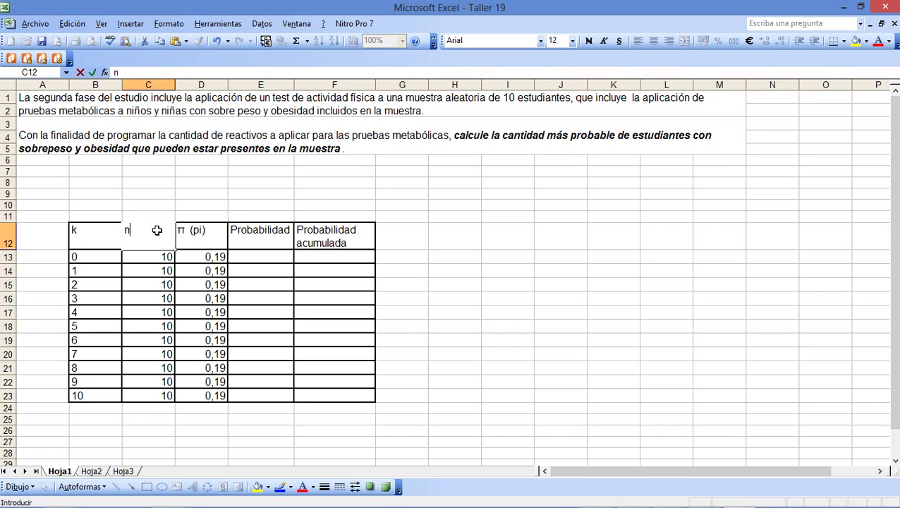
{"action": "key", "text": "Return"}
{"action": "key", "text": "Down"}
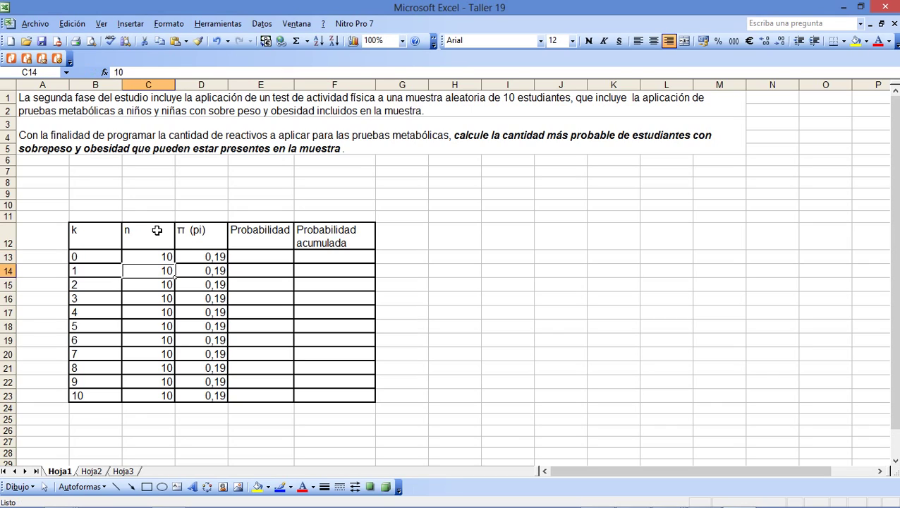
Examine the π, n and k columns of the table, going through the k values down to the last row.
{"action": "left_click", "coordinate": [235, 230]}
{"action": "left_click", "coordinate": [177, 240]}
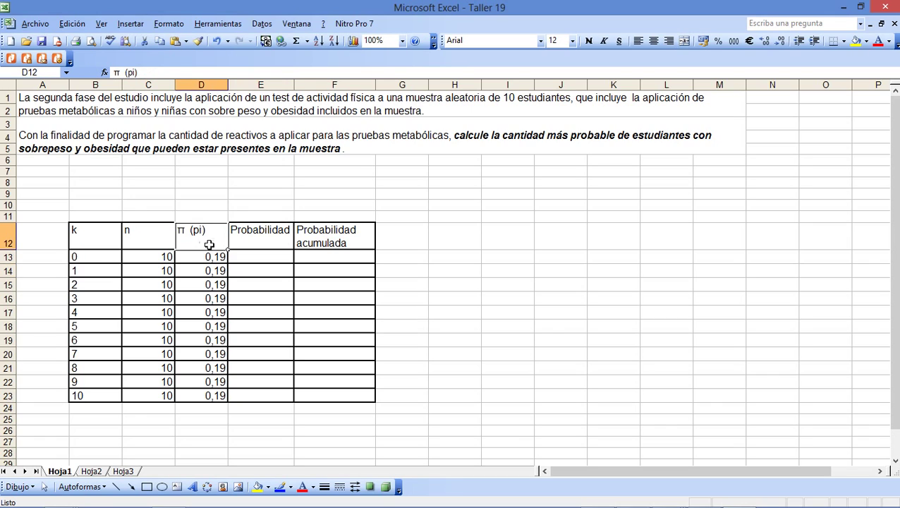
{"action": "left_click", "coordinate": [187, 256]}
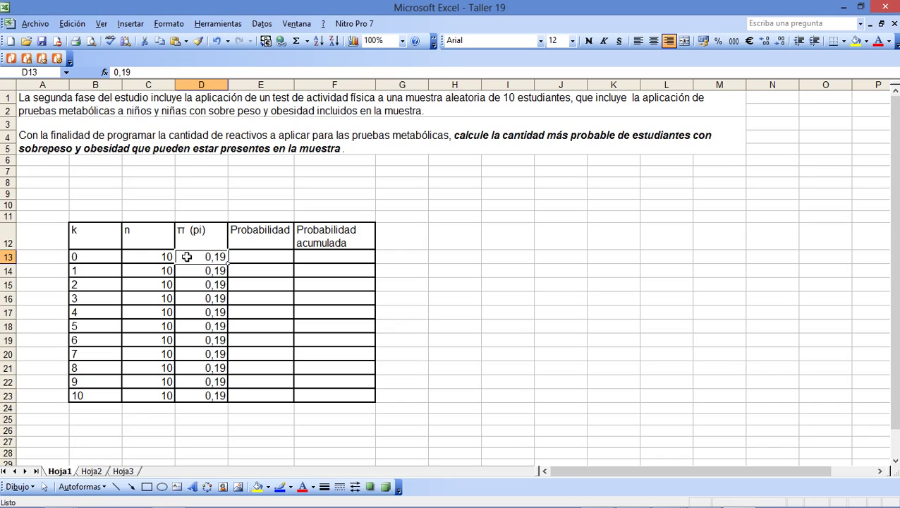
{"action": "key", "text": "Left"}
{"action": "key", "text": "Left"}
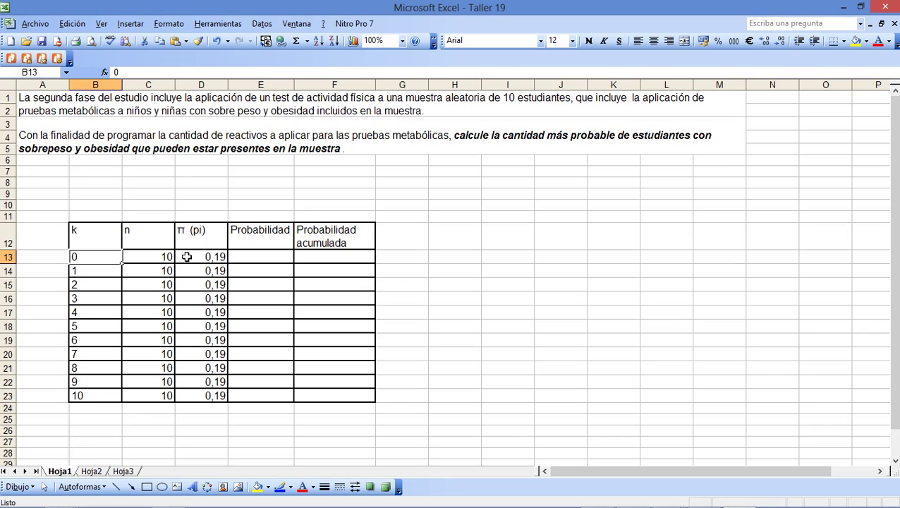
{"action": "key", "text": "Right"}
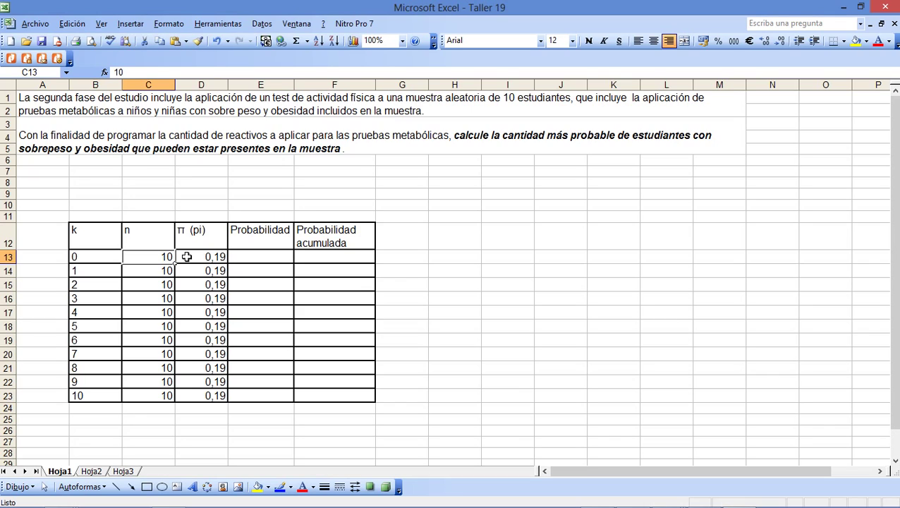
{"action": "key", "text": "Left"}
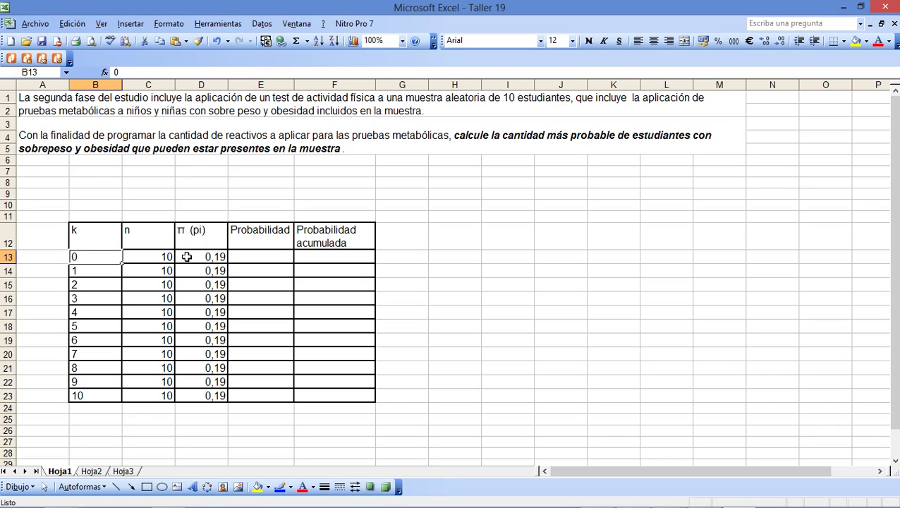
{"action": "key", "text": "Down"}
{"action": "key", "text": "Down"}
{"action": "key", "text": "Up"}
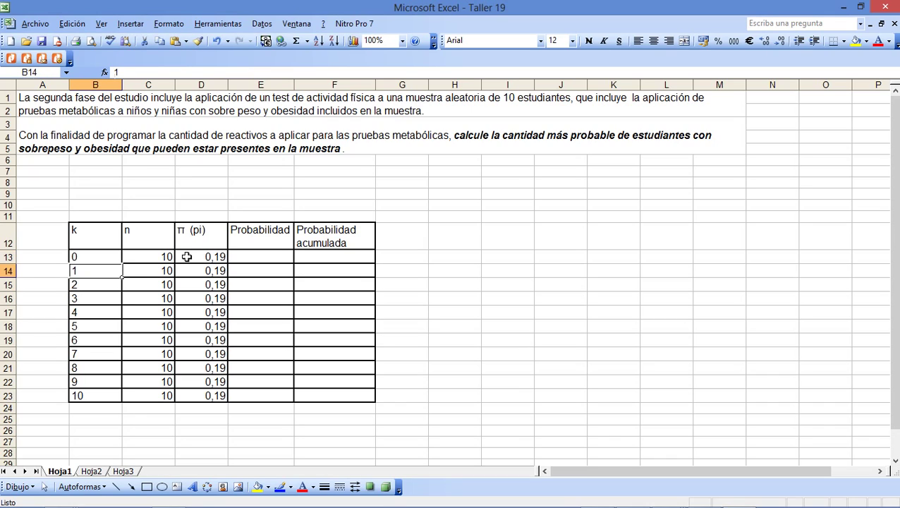
{"action": "left_click", "coordinate": [84, 285]}
{"action": "left_click", "coordinate": [98, 297]}
{"action": "left_click", "coordinate": [98, 311]}
{"action": "left_click", "coordinate": [98, 326]}
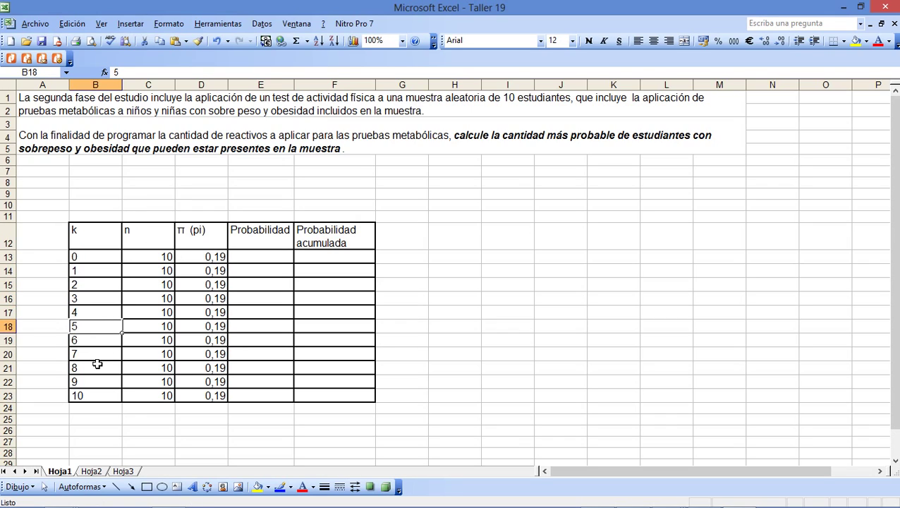
{"action": "left_click", "coordinate": [93, 398]}
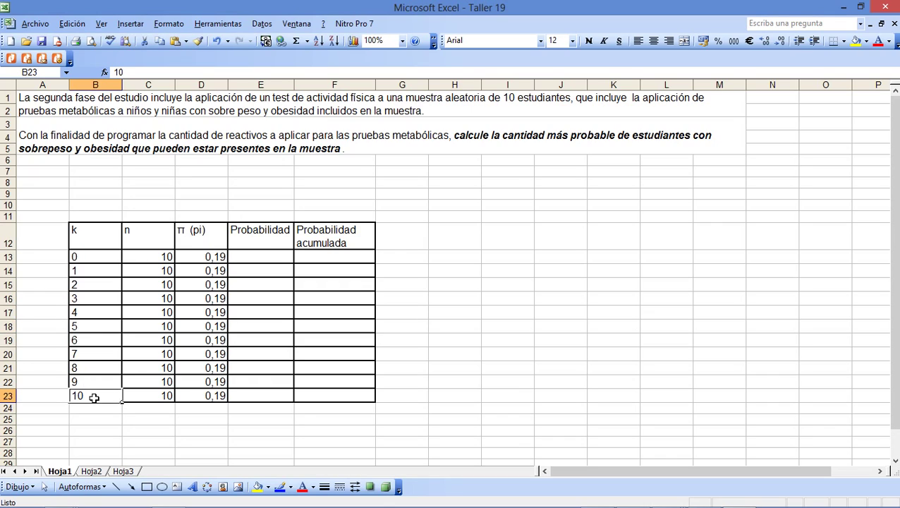
{"action": "left_click", "coordinate": [127, 393]}
{"action": "left_click", "coordinate": [108, 394]}
{"action": "left_click", "coordinate": [131, 399]}
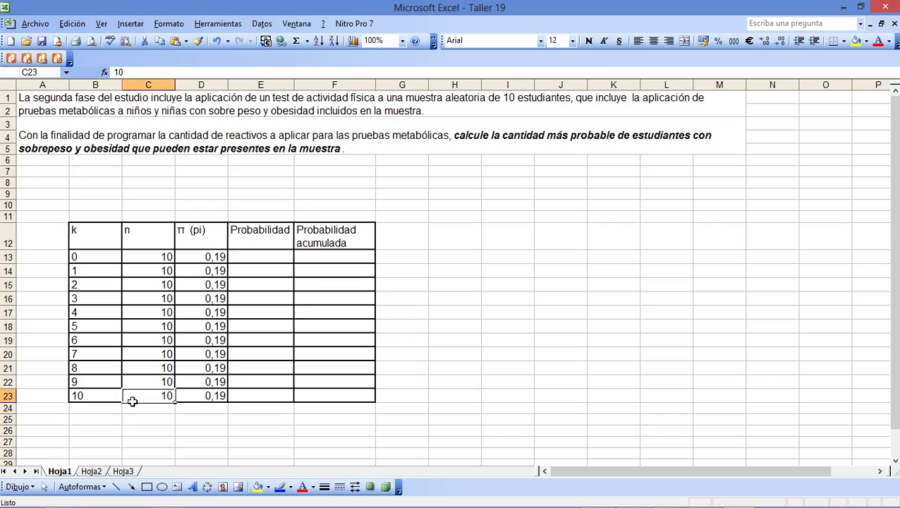
Review the k values and the first rows of the Probabilidad and Probabilidad acumulada columns.
{"action": "left_click", "coordinate": [113, 392]}
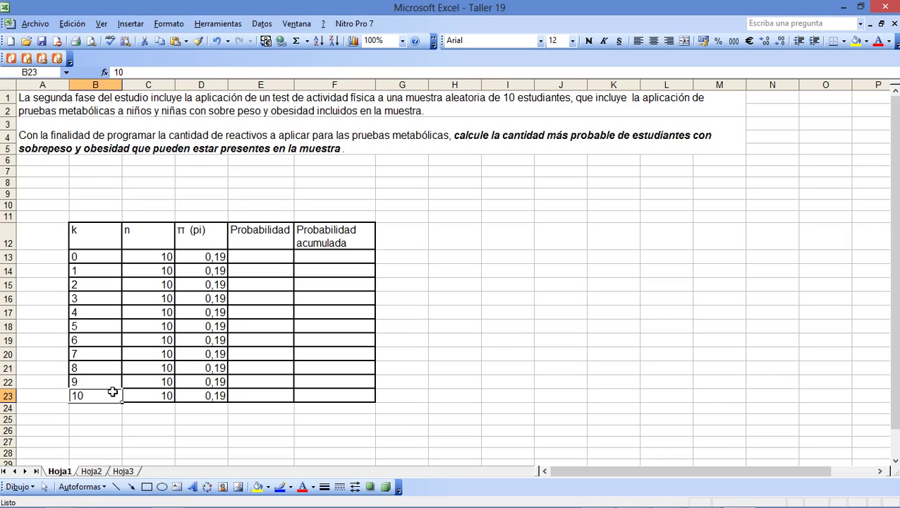
{"action": "left_click", "coordinate": [113, 296]}
{"action": "left_click", "coordinate": [111, 311]}
{"action": "left_click", "coordinate": [109, 328]}
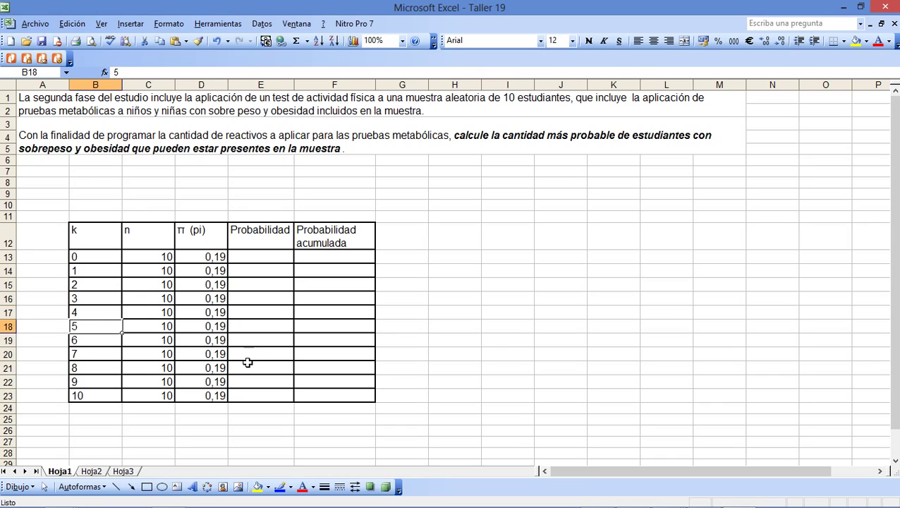
{"action": "left_click", "coordinate": [251, 256]}
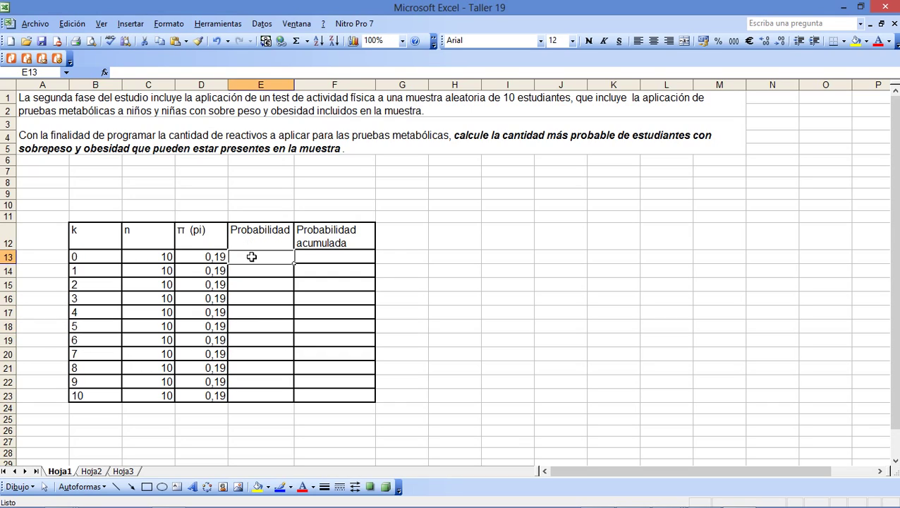
{"action": "left_click", "coordinate": [350, 256]}
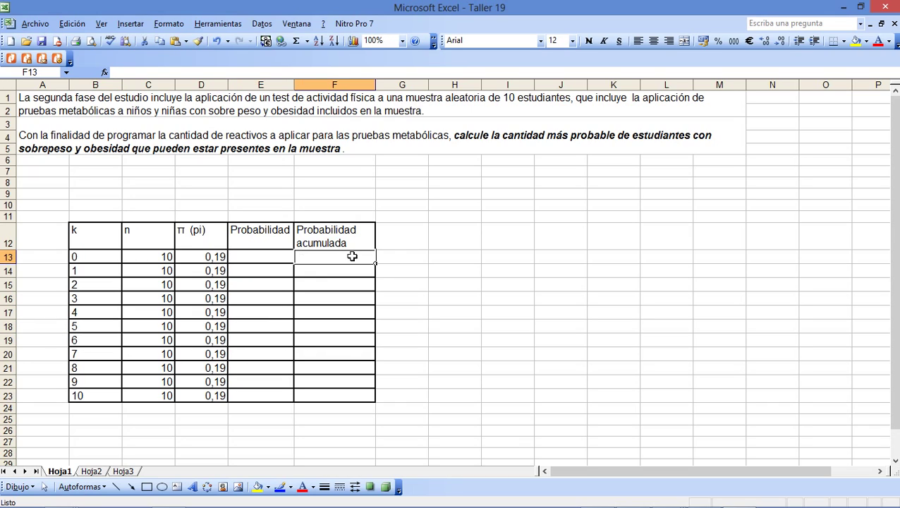
{"action": "left_click", "coordinate": [274, 257]}
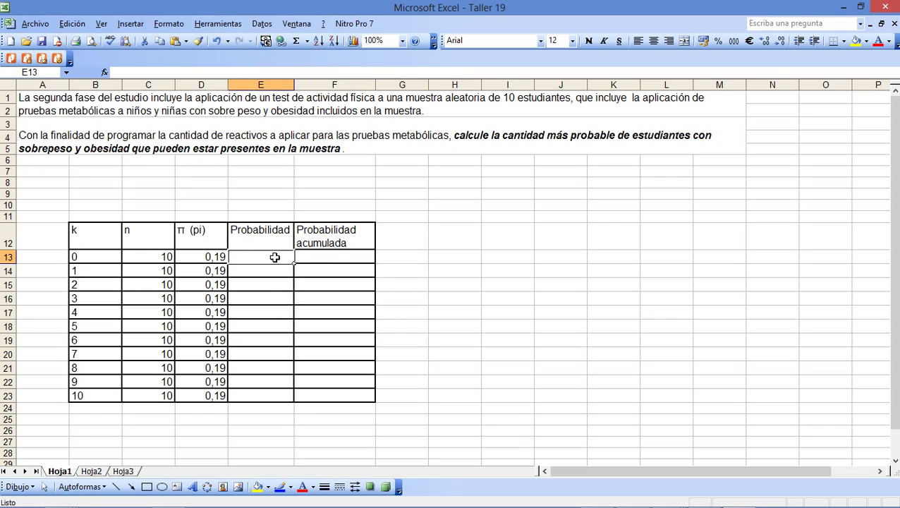
{"action": "left_click", "coordinate": [333, 283]}
Start a formula in E13, the first Probabilidad cell, with the DISTR.BINOM function from the full function list.
{"action": "left_click", "coordinate": [275, 261]}
{"action": "type", "text": "="}
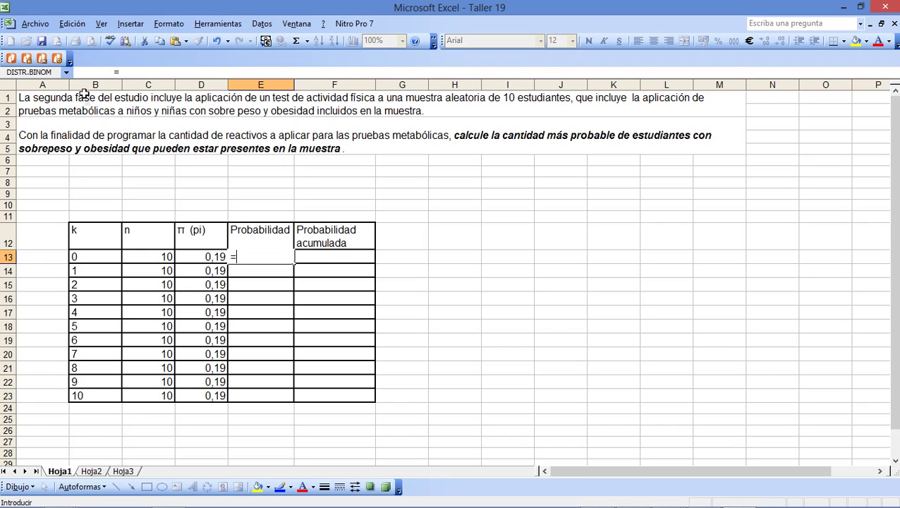
{"action": "left_click", "coordinate": [67, 73]}
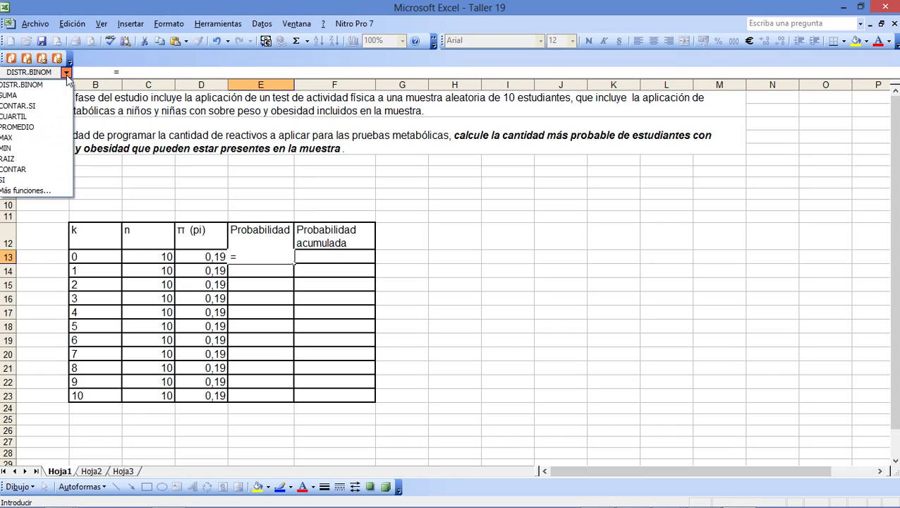
{"action": "left_click", "coordinate": [42, 192]}
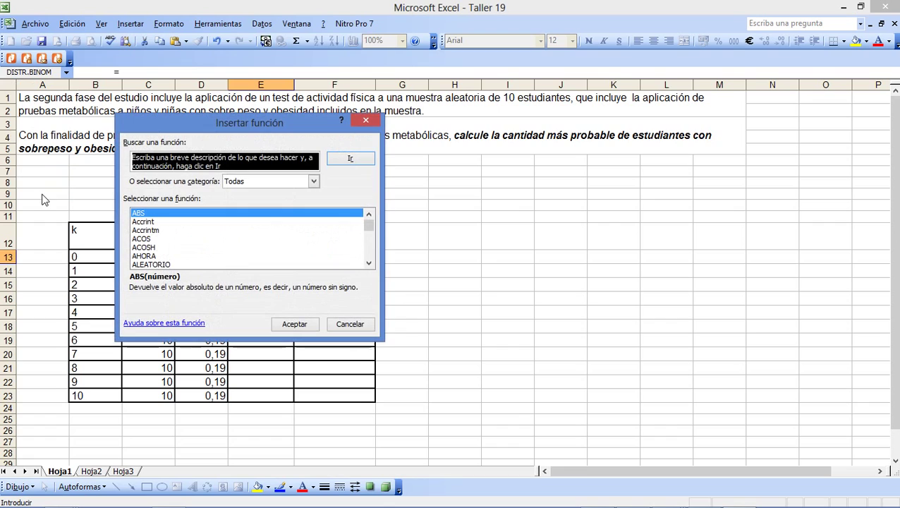
{"action": "left_click_drag", "start_coordinate": [368, 224], "coordinate": [371, 239]}
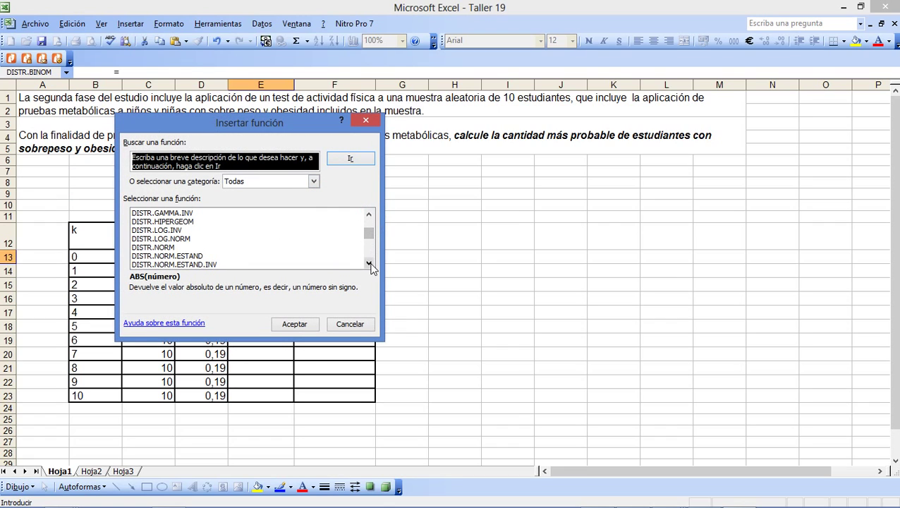
{"action": "left_click", "coordinate": [371, 216]}
{"action": "left_click", "coordinate": [372, 215]}
{"action": "left_click", "coordinate": [372, 216]}
{"action": "left_click", "coordinate": [371, 215]}
{"action": "left_click", "coordinate": [371, 216]}
{"action": "left_click", "coordinate": [371, 215]}
{"action": "left_click", "coordinate": [372, 216]}
{"action": "left_click", "coordinate": [371, 216]}
{"action": "left_click", "coordinate": [169, 231]}
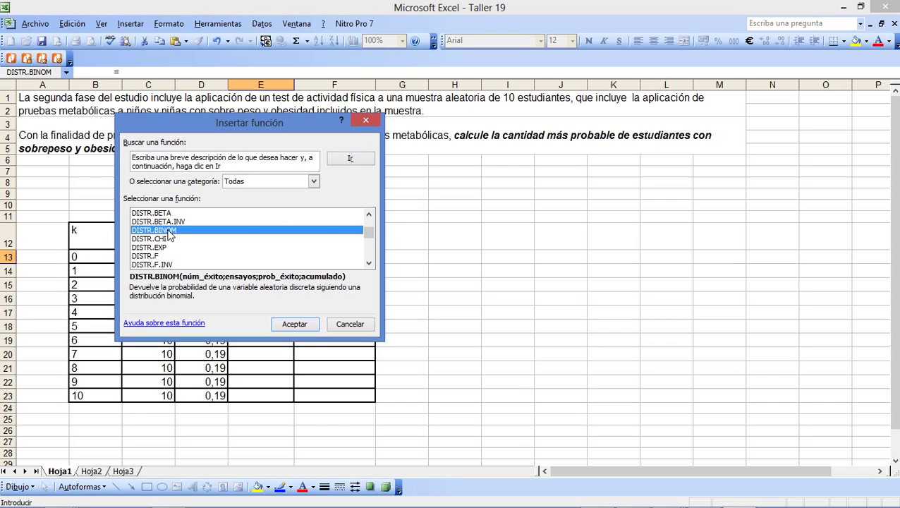
{"action": "left_click", "coordinate": [295, 324]}
Set the E13 function arguments Núm_éxito to B13, Ensayos to C13 and Prob_éxito to D13.
{"action": "left_click_drag", "start_coordinate": [457, 143], "coordinate": [601, 170]}
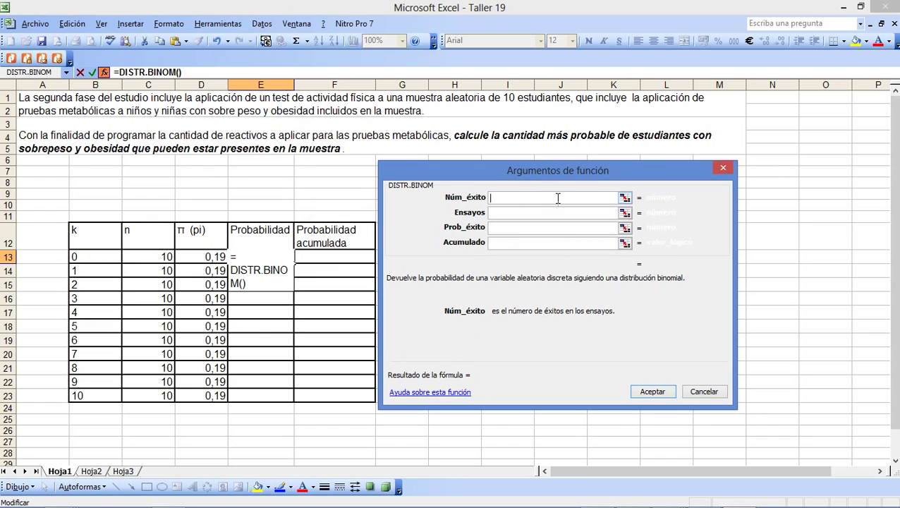
{"action": "left_click", "coordinate": [624, 198]}
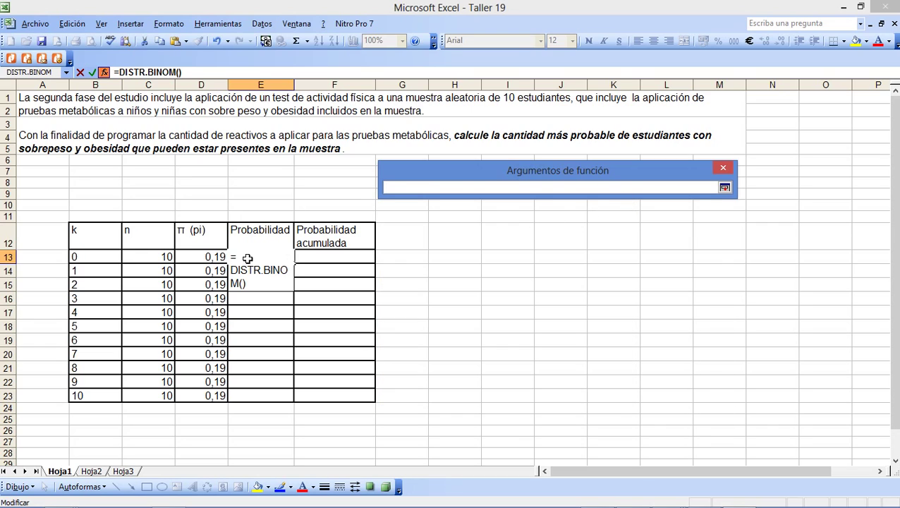
{"action": "left_click", "coordinate": [110, 255]}
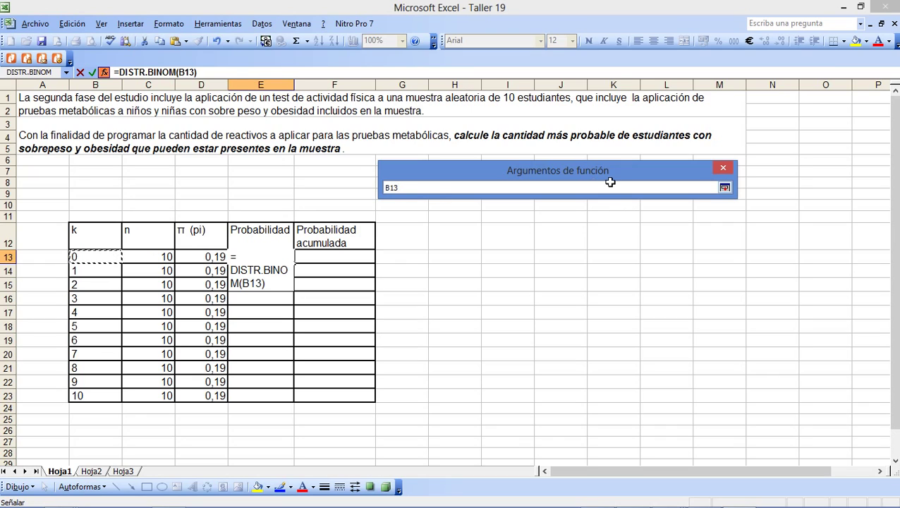
{"action": "left_click", "coordinate": [725, 188]}
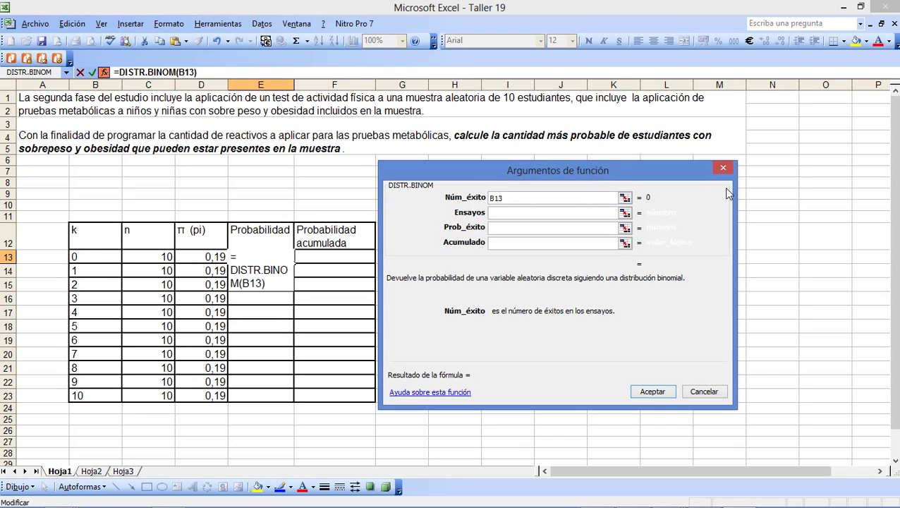
{"action": "left_click", "coordinate": [628, 215]}
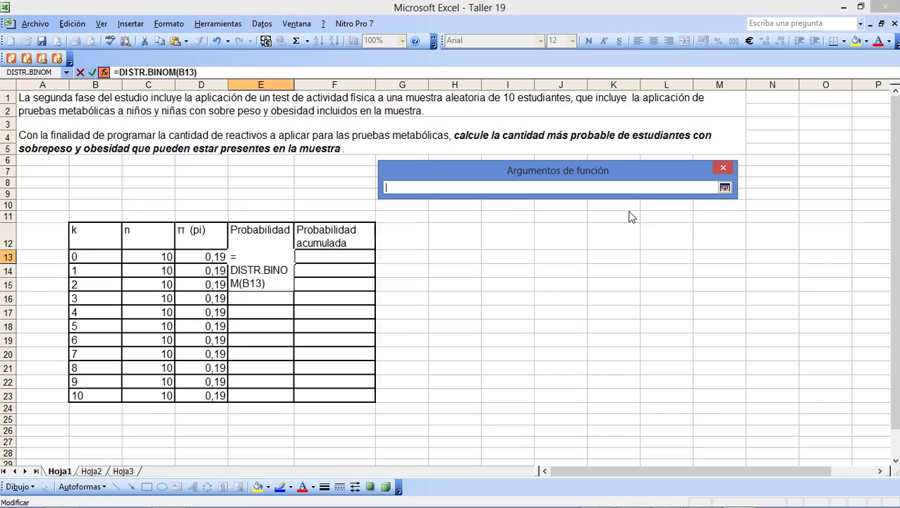
{"action": "left_click", "coordinate": [154, 258]}
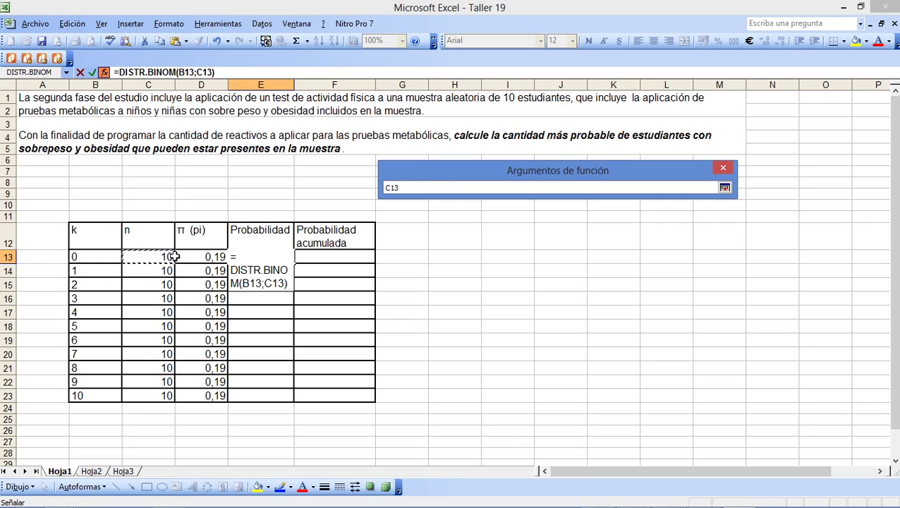
{"action": "left_click", "coordinate": [724, 187]}
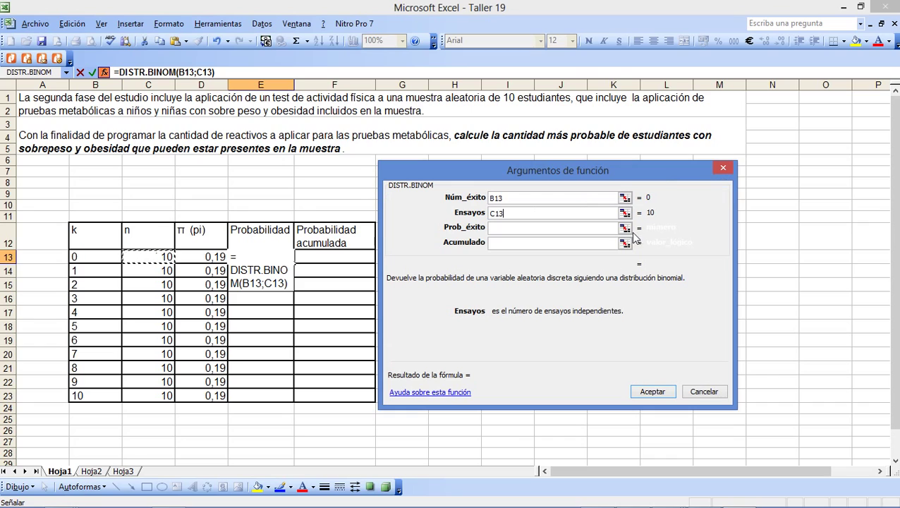
{"action": "left_click", "coordinate": [625, 228]}
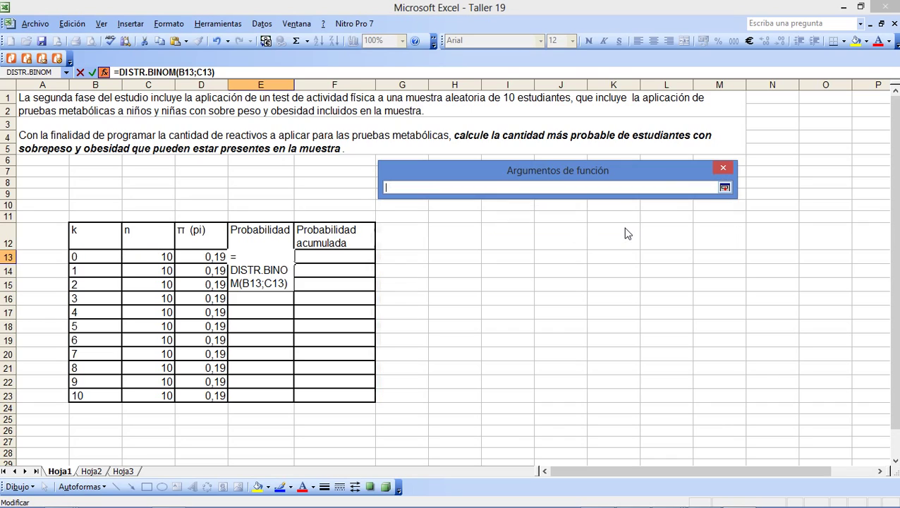
{"action": "left_click", "coordinate": [224, 257]}
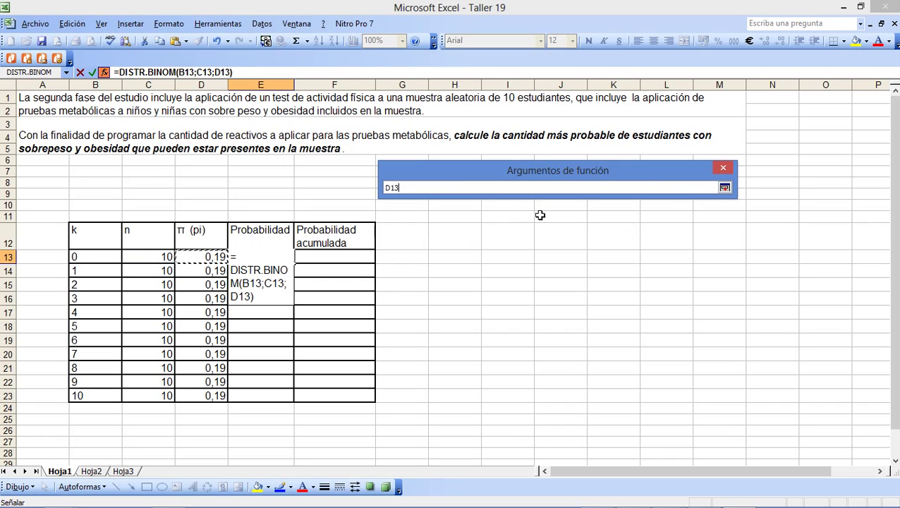
{"action": "left_click", "coordinate": [724, 187]}
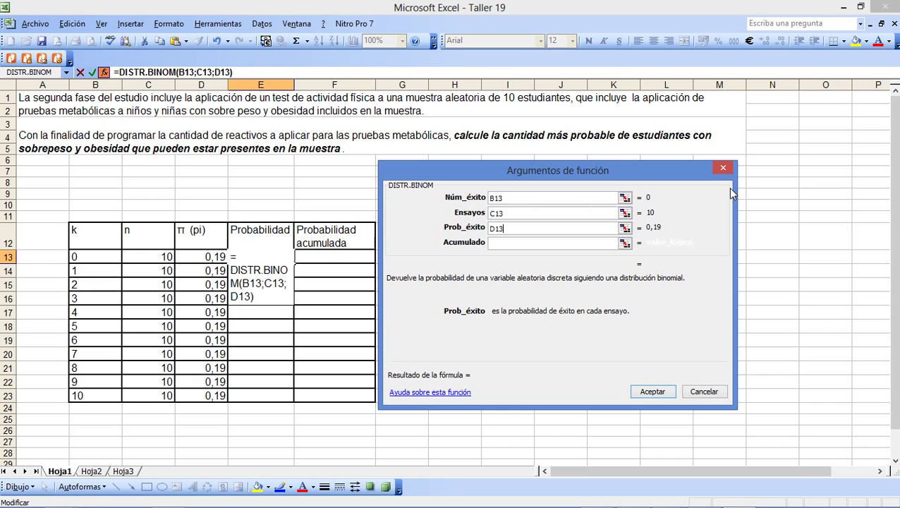
Set the Acumulado argument to FALSO and accept the DISTR.BINOM formula in E13.
{"action": "left_click", "coordinate": [534, 243]}
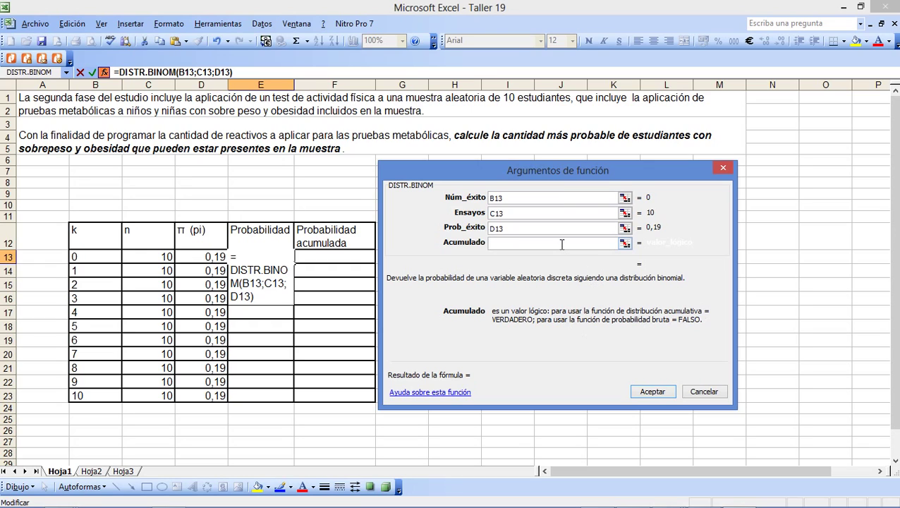
{"action": "key", "text": "Caps_Lock"}
{"action": "type", "text": "FALSO"}
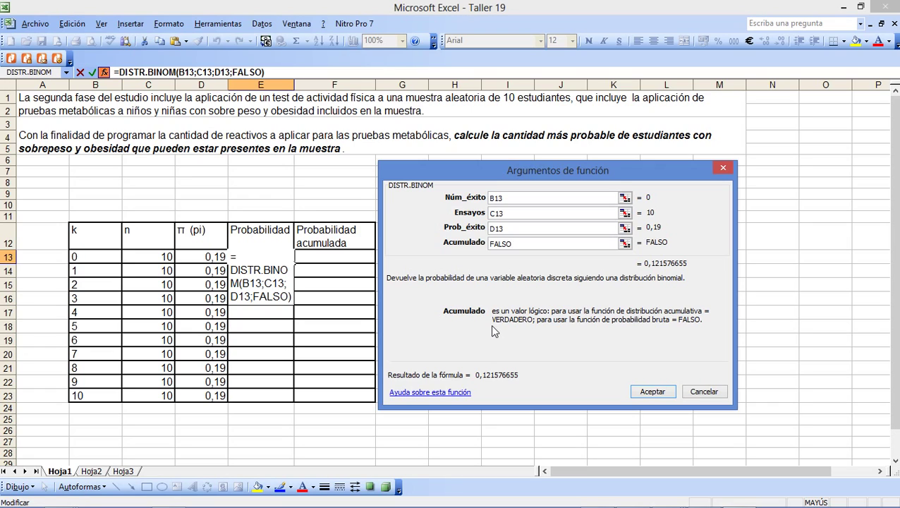
{"action": "left_click", "coordinate": [652, 392]}
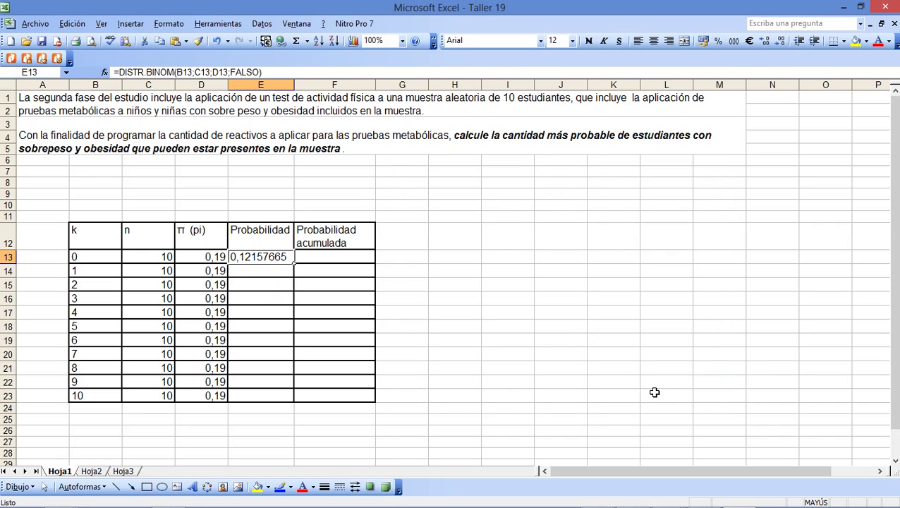
Start a formula in F13, the first Probabilidad acumulada cell, with the DISTR.BINOM function.
{"action": "left_click", "coordinate": [313, 262]}
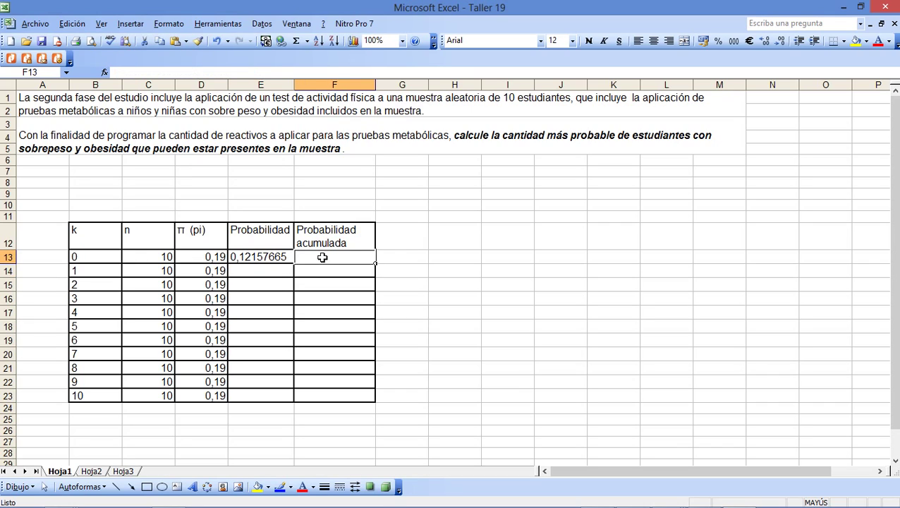
{"action": "key", "text": "Caps_Lock"}
{"action": "left_click", "coordinate": [306, 239]}
{"action": "left_click", "coordinate": [322, 258]}
{"action": "type", "text": "="}
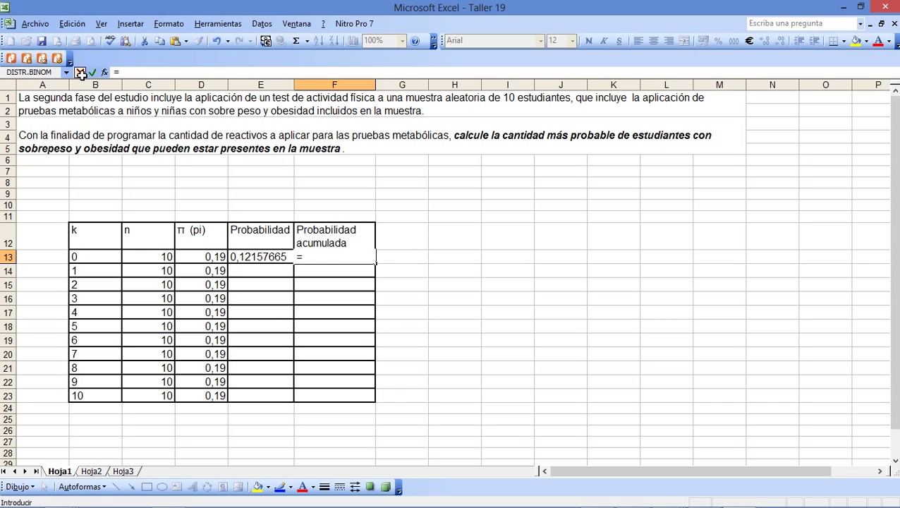
{"action": "left_click", "coordinate": [30, 75]}
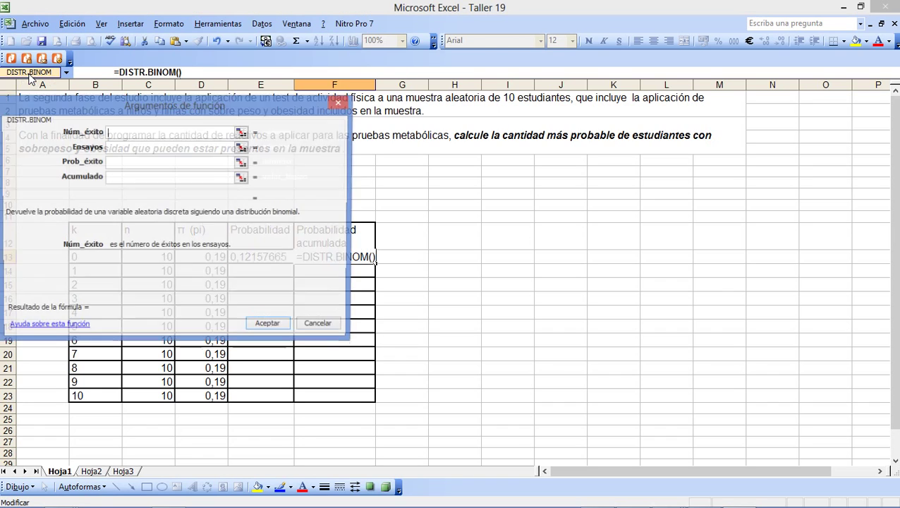
Set the F13 function arguments Núm_éxito to B13, Ensayos to C13 and Prob_éxito to D13.
{"action": "left_click_drag", "start_coordinate": [66, 105], "coordinate": [472, 148]}
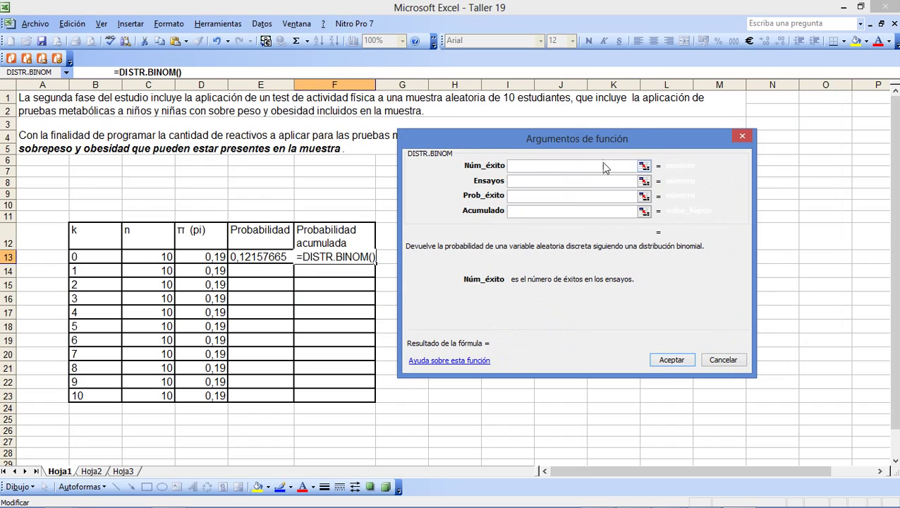
{"action": "left_click_drag", "start_coordinate": [621, 143], "coordinate": [596, 223]}
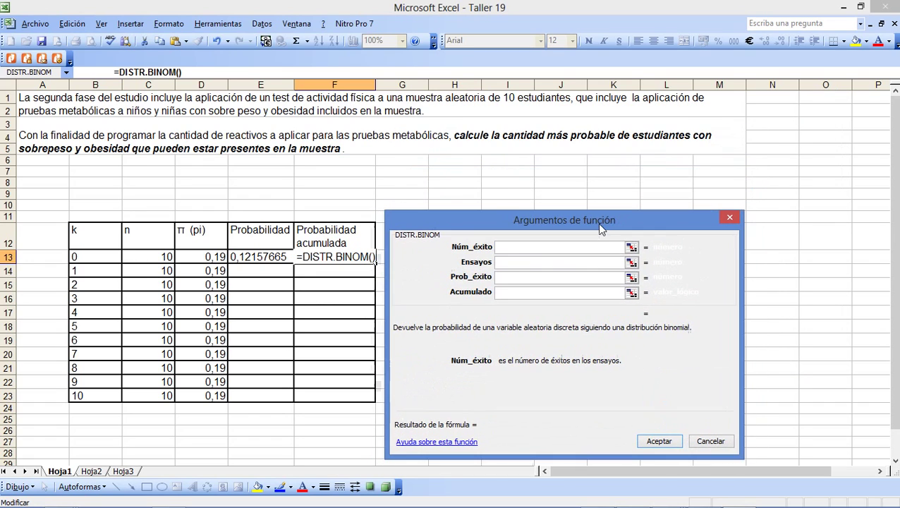
{"action": "left_click", "coordinate": [631, 248]}
{"action": "left_click", "coordinate": [108, 258]}
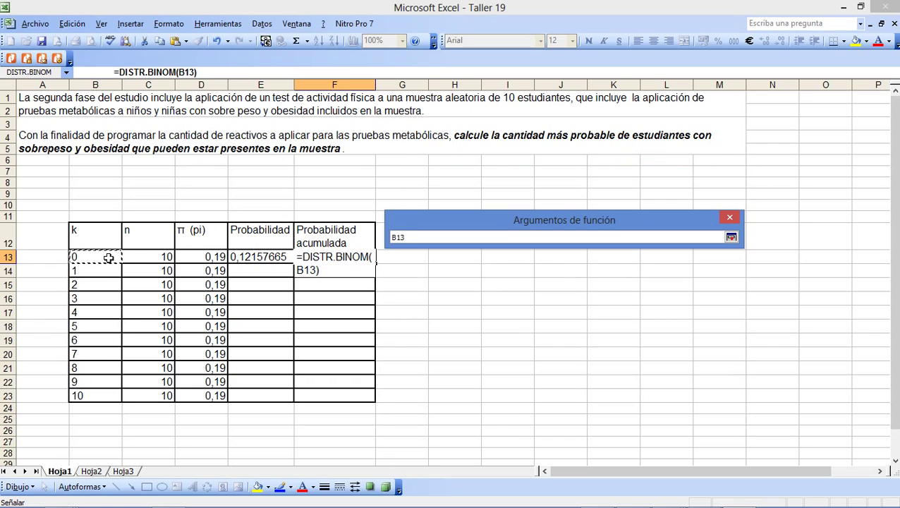
{"action": "left_click", "coordinate": [731, 239]}
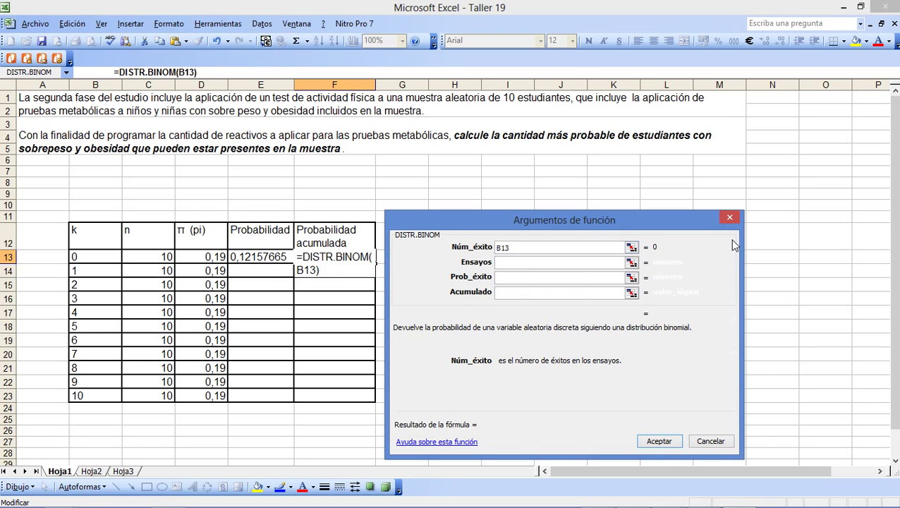
{"action": "left_click", "coordinate": [634, 264]}
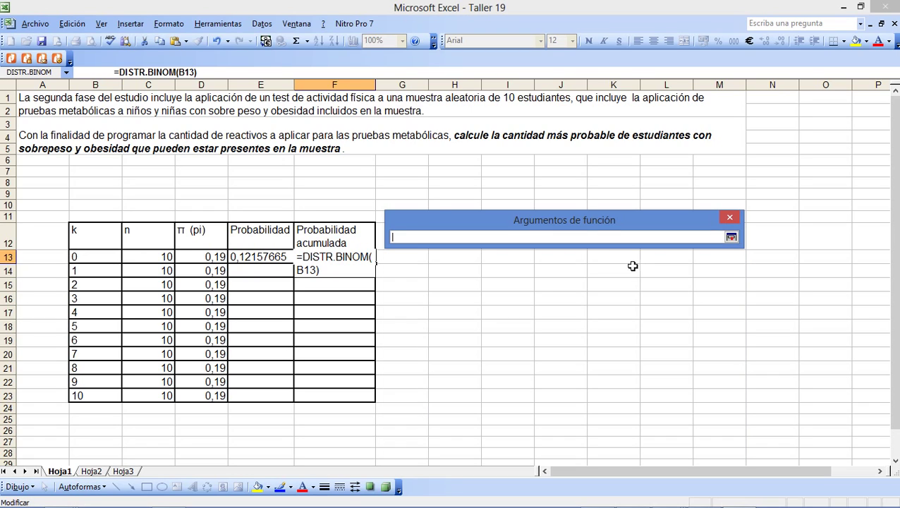
{"action": "left_click", "coordinate": [166, 257]}
{"action": "left_click", "coordinate": [729, 237]}
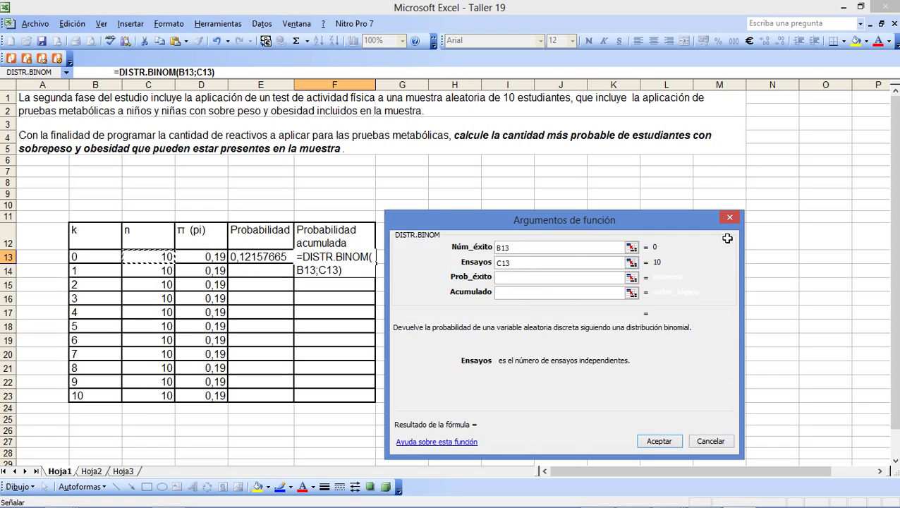
{"action": "left_click", "coordinate": [632, 277]}
{"action": "left_click", "coordinate": [212, 258]}
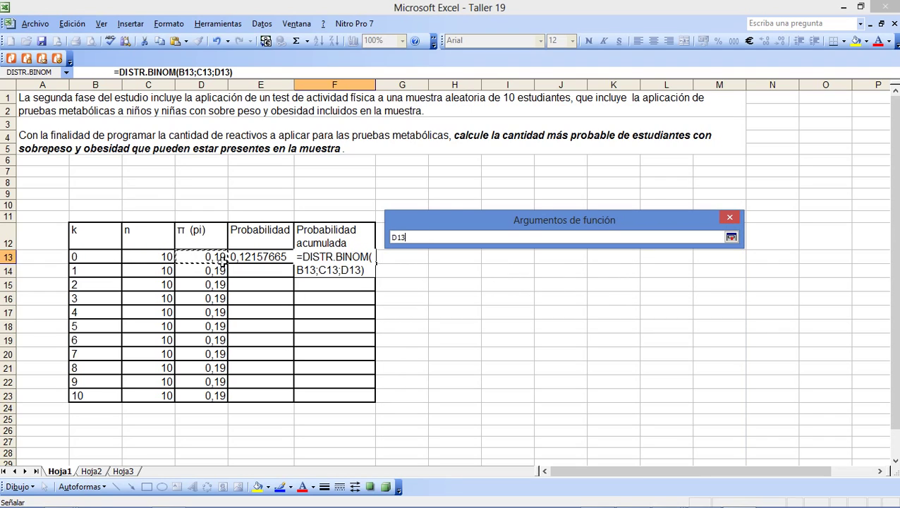
{"action": "left_click", "coordinate": [731, 237]}
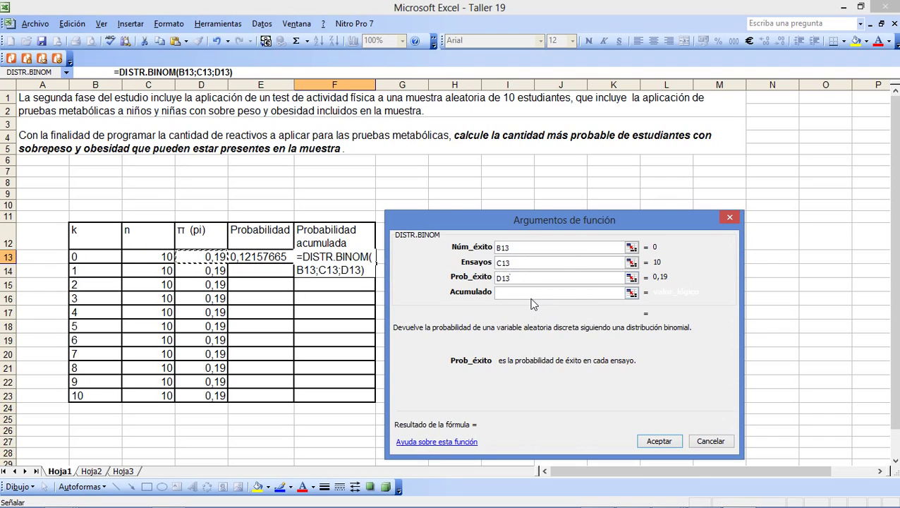
Set the Acumulado argument to VERDADERO and accept the DISTR.BINOM formula in F13.
{"action": "left_click", "coordinate": [532, 293]}
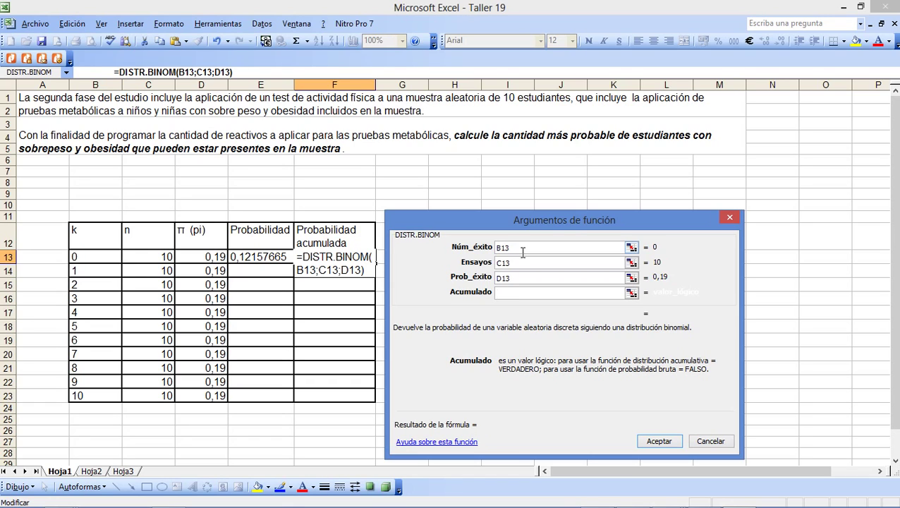
{"action": "type", "text": "VE"}
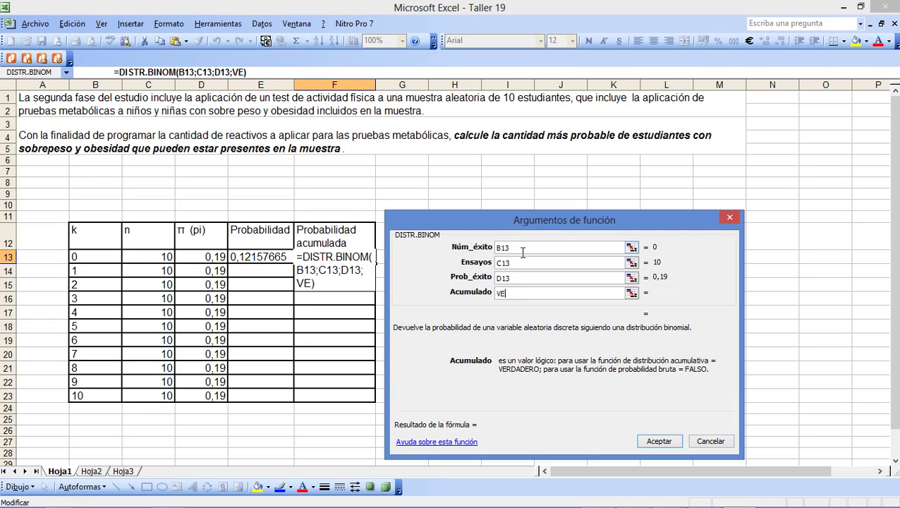
{"action": "type", "text": "RDADE"}
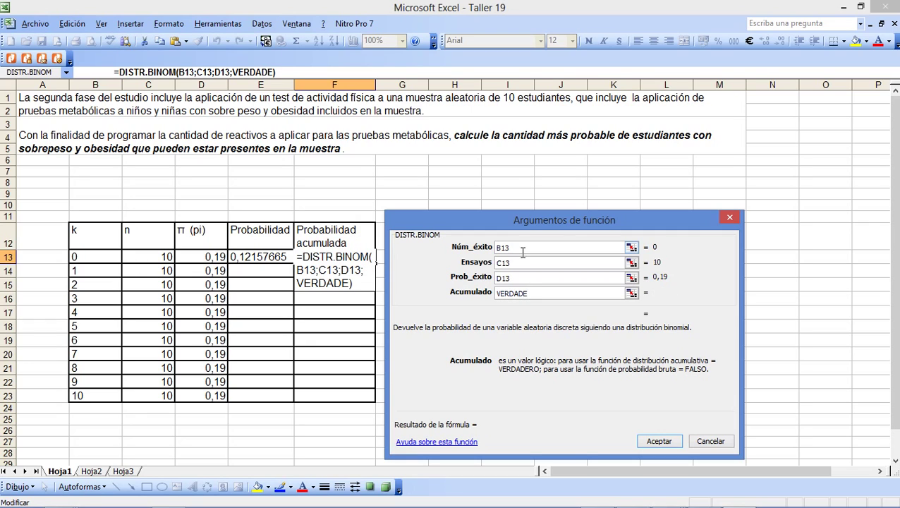
{"action": "type", "text": "RO"}
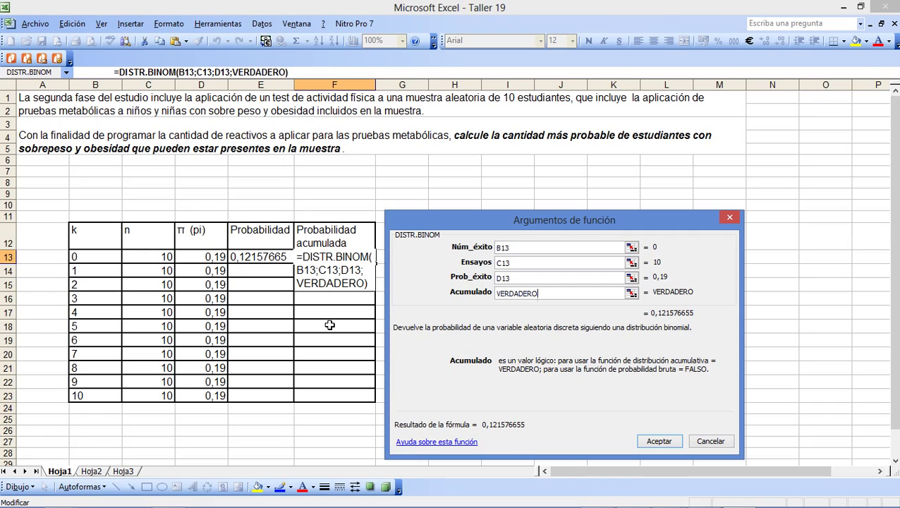
{"action": "left_click", "coordinate": [661, 442]}
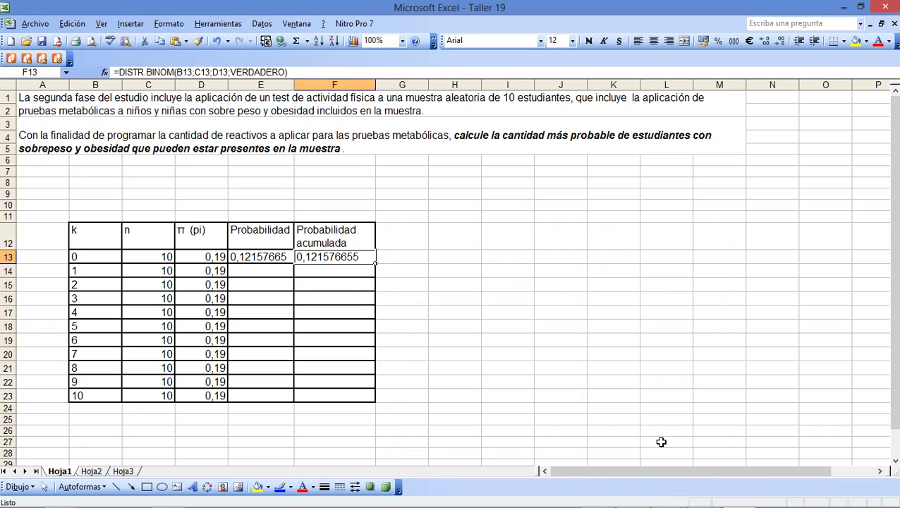
Copy the cumulative formula from F13 down to F15 and compare the copied cells with their k values.
{"action": "left_click", "coordinate": [105, 251]}
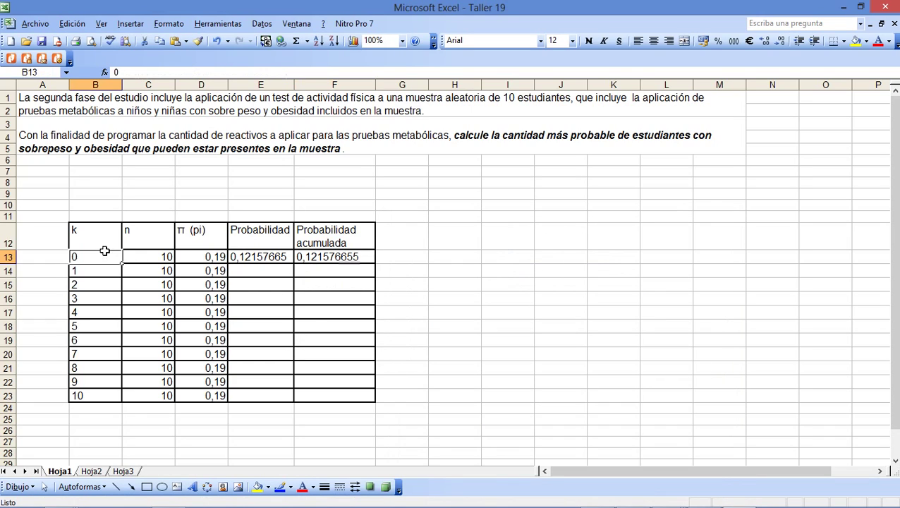
{"action": "left_click", "coordinate": [308, 255]}
{"action": "left_click_drag", "start_coordinate": [374, 264], "coordinate": [373, 289]}
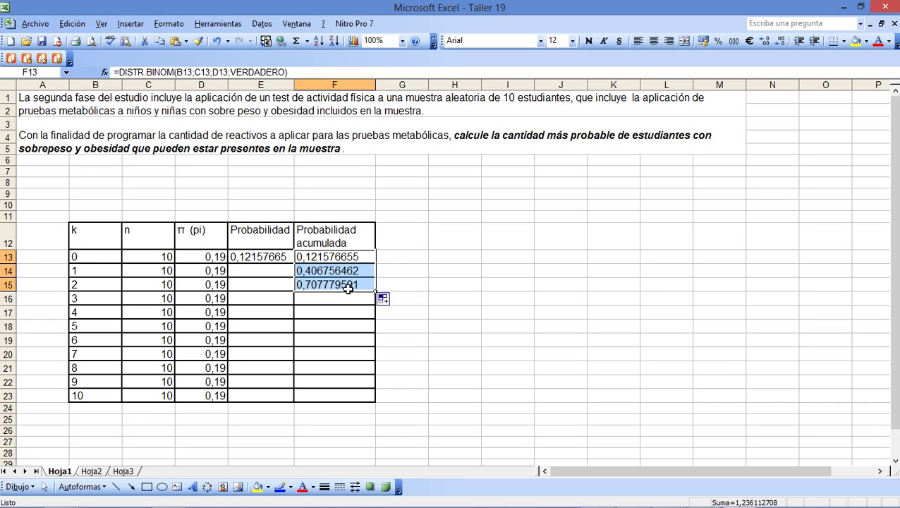
{"action": "left_click", "coordinate": [326, 275]}
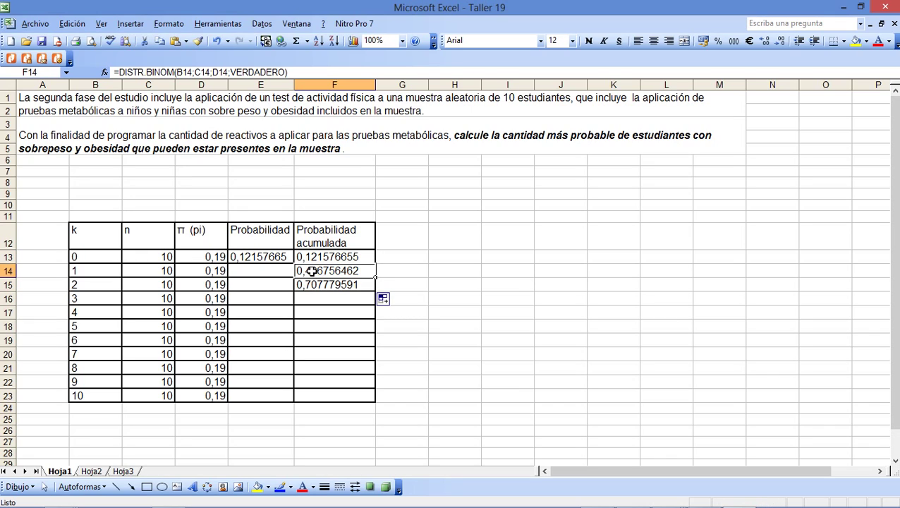
{"action": "left_click", "coordinate": [86, 256]}
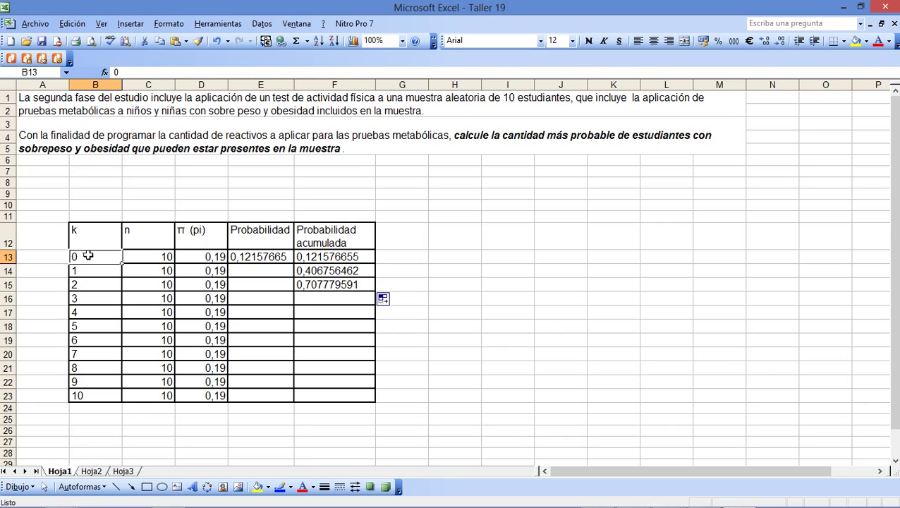
{"action": "left_click", "coordinate": [311, 286]}
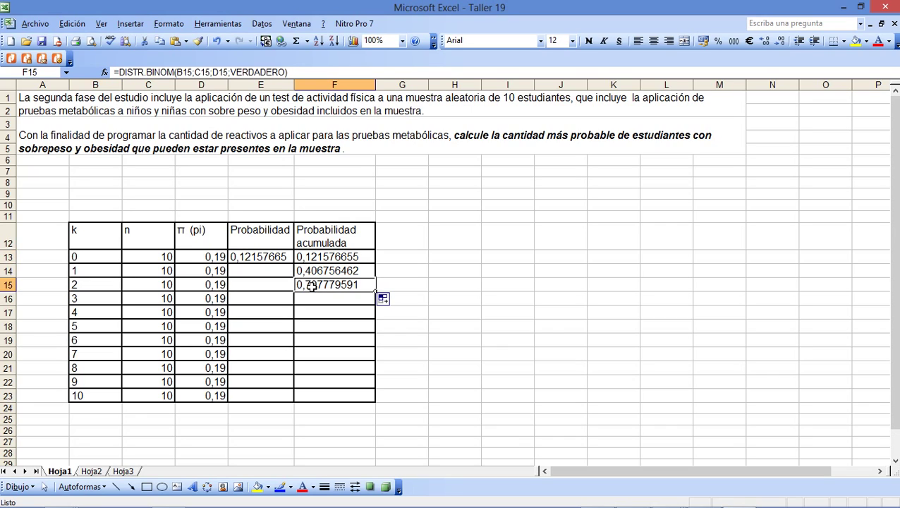
{"action": "left_click", "coordinate": [86, 285]}
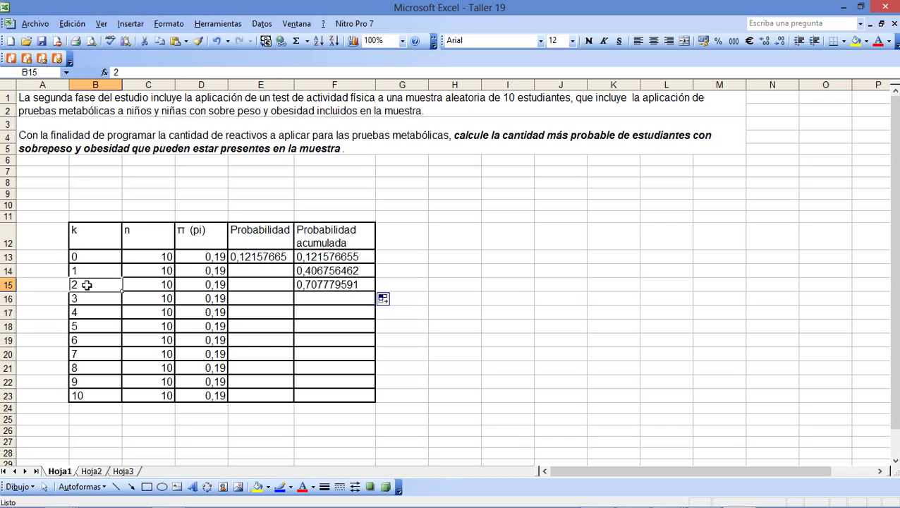
{"action": "left_click", "coordinate": [86, 270]}
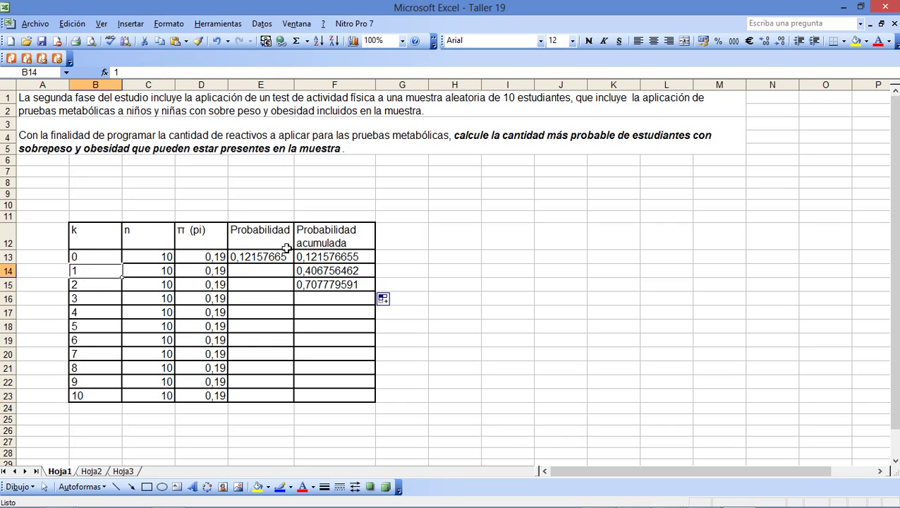
Format the range E13:F23 with two decimal places and centre its contents.
{"action": "left_click_drag", "start_coordinate": [259, 257], "coordinate": [318, 399]}
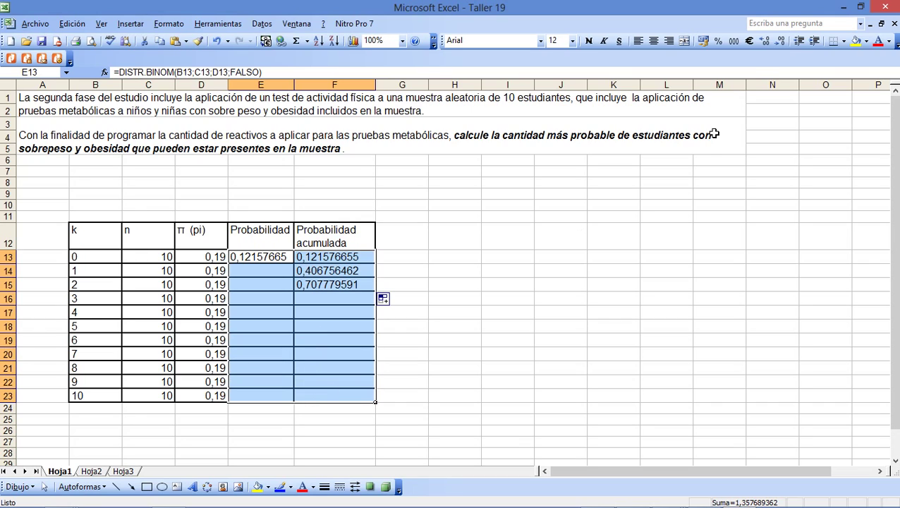
{"action": "left_click", "coordinate": [780, 40]}
{"action": "left_click", "coordinate": [780, 41]}
{"action": "left_click", "coordinate": [780, 41]}
{"action": "left_click", "coordinate": [780, 41]}
{"action": "left_click", "coordinate": [781, 41]}
{"action": "left_click", "coordinate": [780, 41]}
{"action": "left_click", "coordinate": [781, 41]}
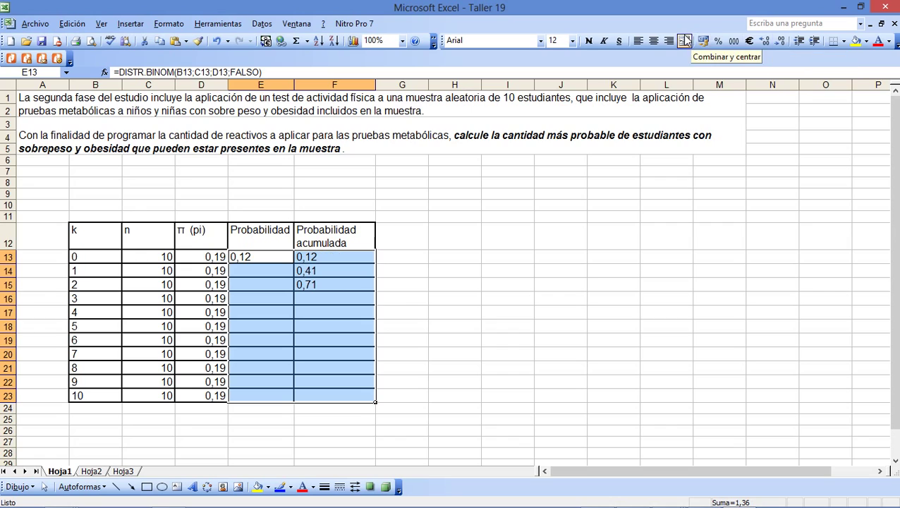
{"action": "left_click", "coordinate": [653, 40]}
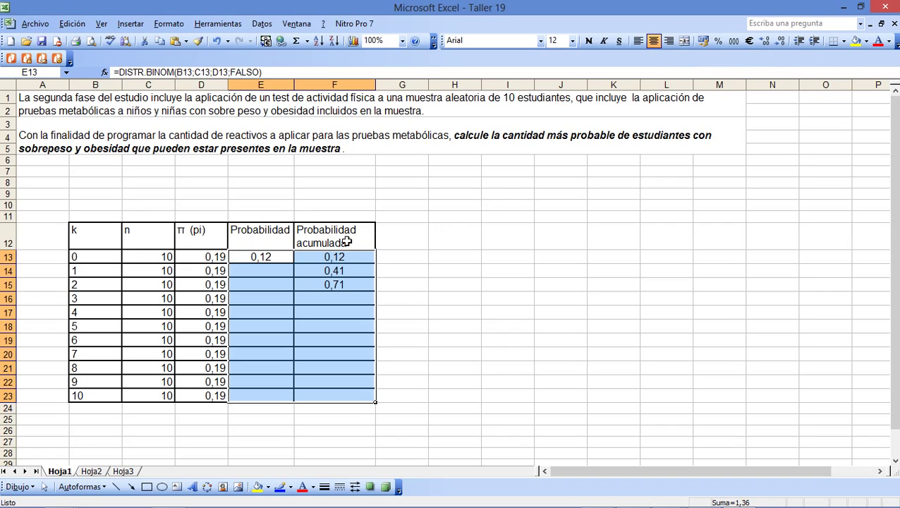
Copy the Probabilidad and Probabilidad acumulada headings to H12:I12, widening columns H and I and fitting row 12's height to the text.
{"action": "left_click_drag", "start_coordinate": [279, 242], "coordinate": [319, 244]}
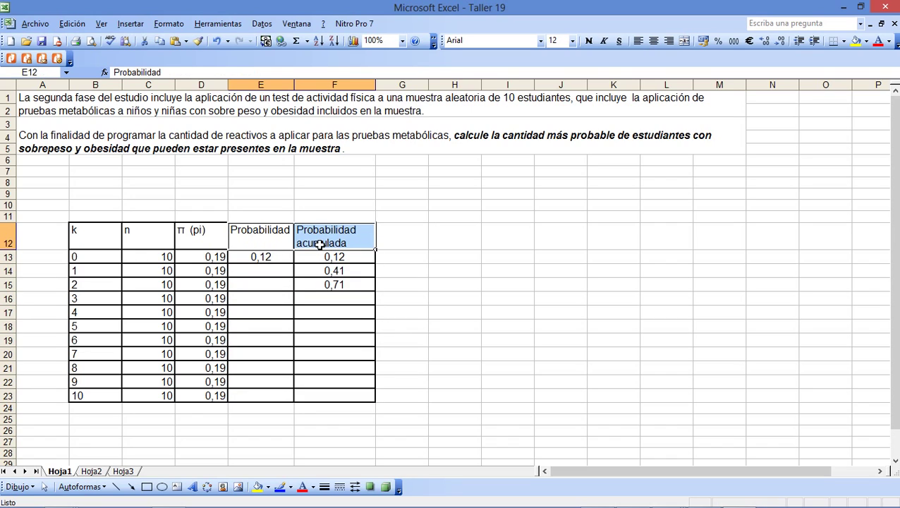
{"action": "key", "text": "ctrl+c"}
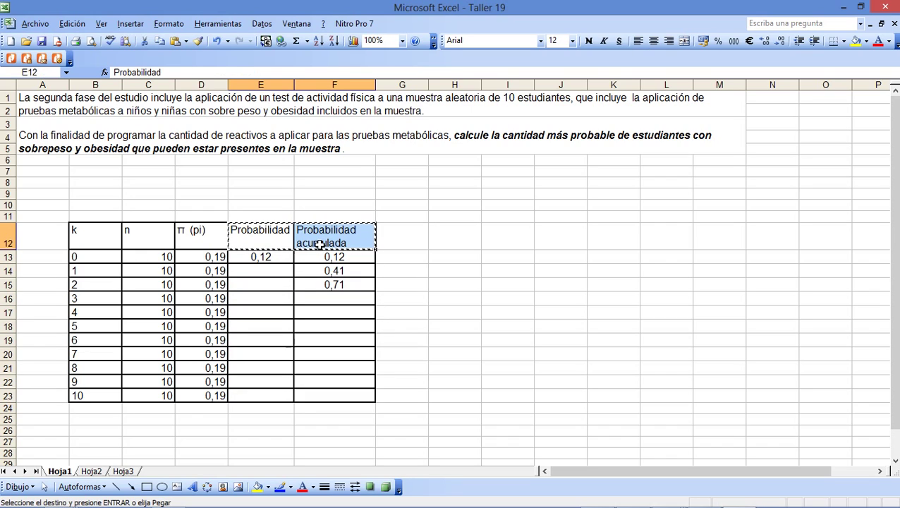
{"action": "left_click", "coordinate": [460, 227]}
{"action": "key", "text": "ctrl+v"}
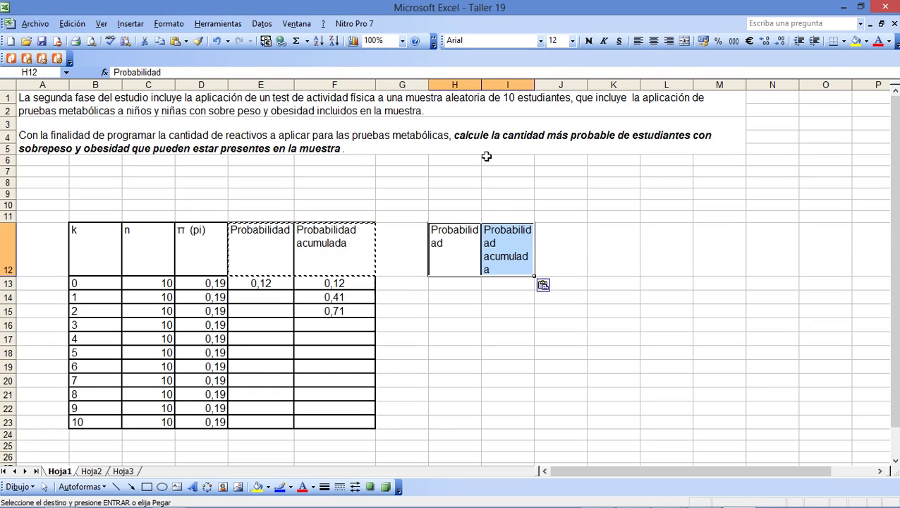
{"action": "left_click_drag", "start_coordinate": [481, 85], "coordinate": [576, 86]}
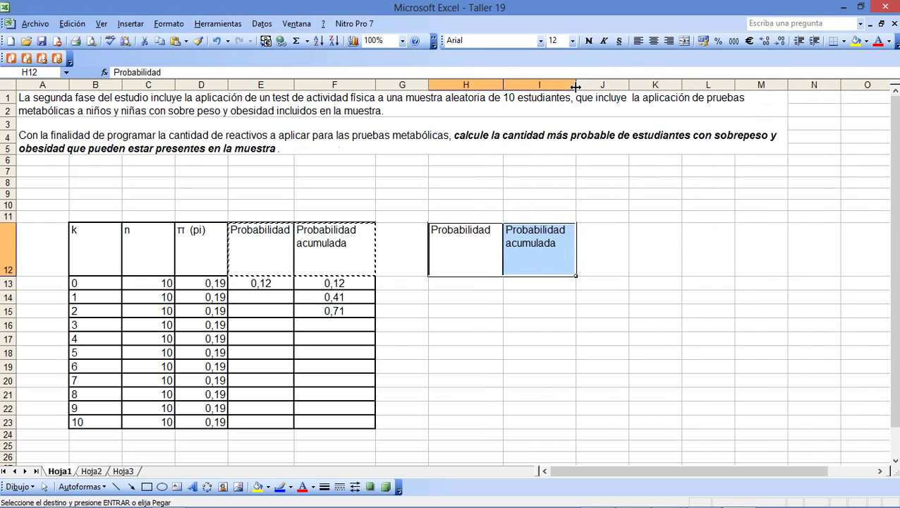
{"action": "double_click", "coordinate": [9, 275]}
Apply all borders to the empty cells H13:I23 under the copied headings.
{"action": "left_click_drag", "start_coordinate": [442, 259], "coordinate": [504, 393]}
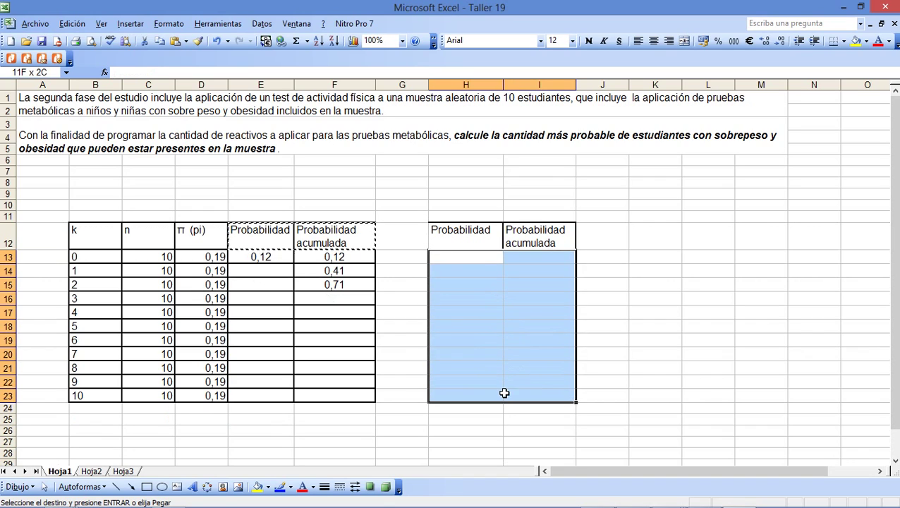
{"action": "left_click", "coordinate": [843, 43]}
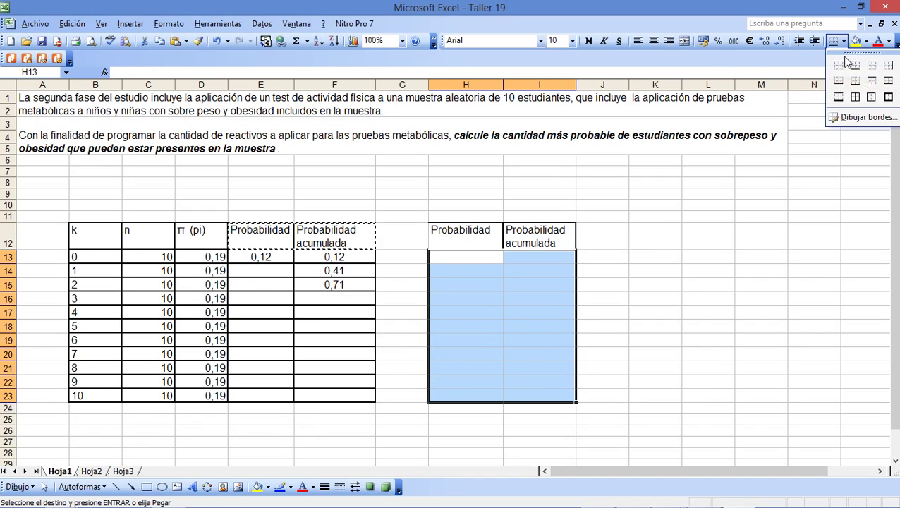
{"action": "left_click", "coordinate": [851, 95]}
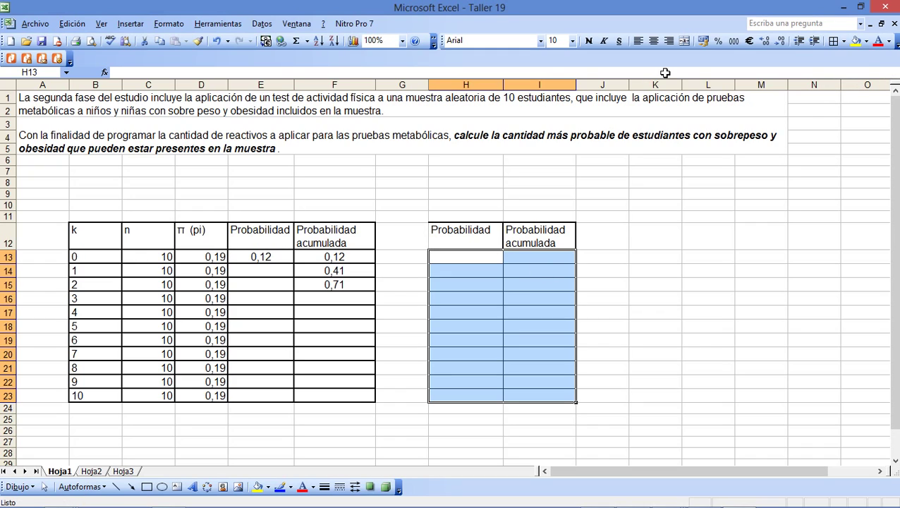
Enter a formula in H13 that refers to the probability in E13.
{"action": "left_click", "coordinate": [449, 257]}
{"action": "type", "text": "="}
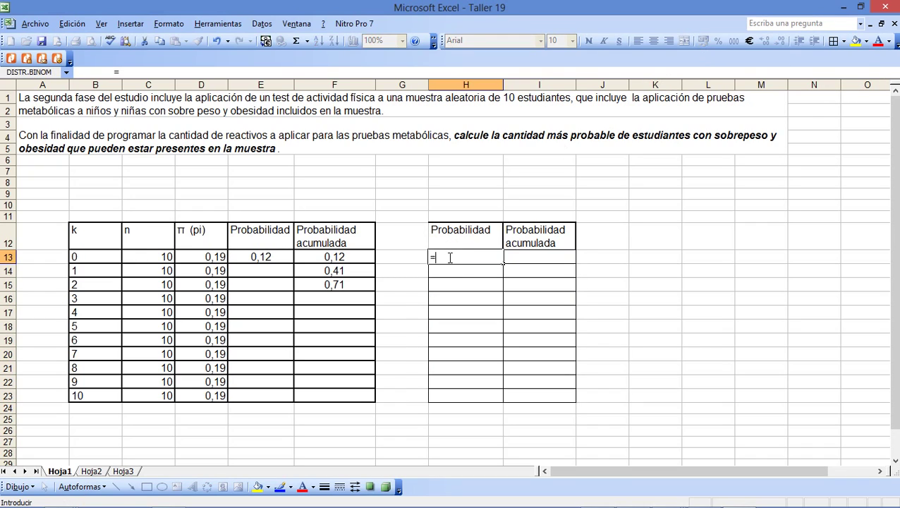
{"action": "left_click", "coordinate": [268, 256]}
{"action": "key", "text": "Return"}
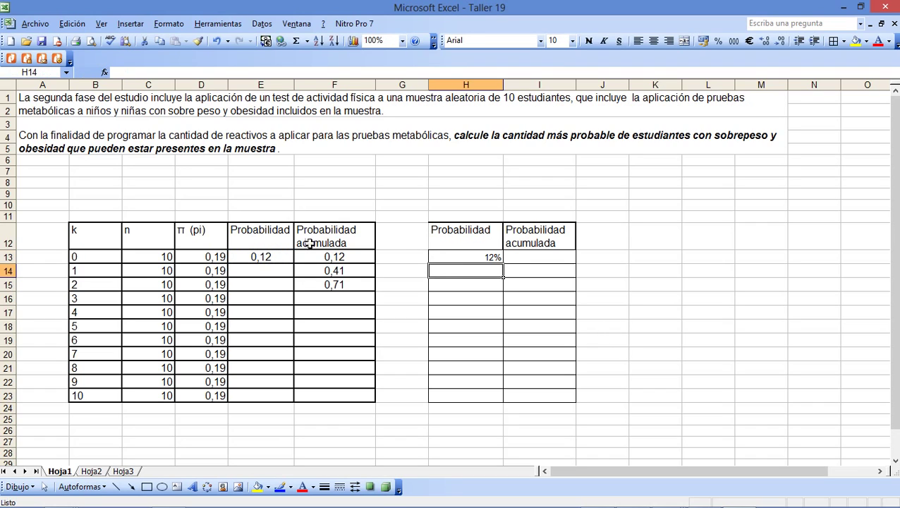
Enter a formula in I13 that refers to the cumulative probability in F13 and fill it down to I23.
{"action": "left_click", "coordinate": [523, 260]}
{"action": "type", "text": "="}
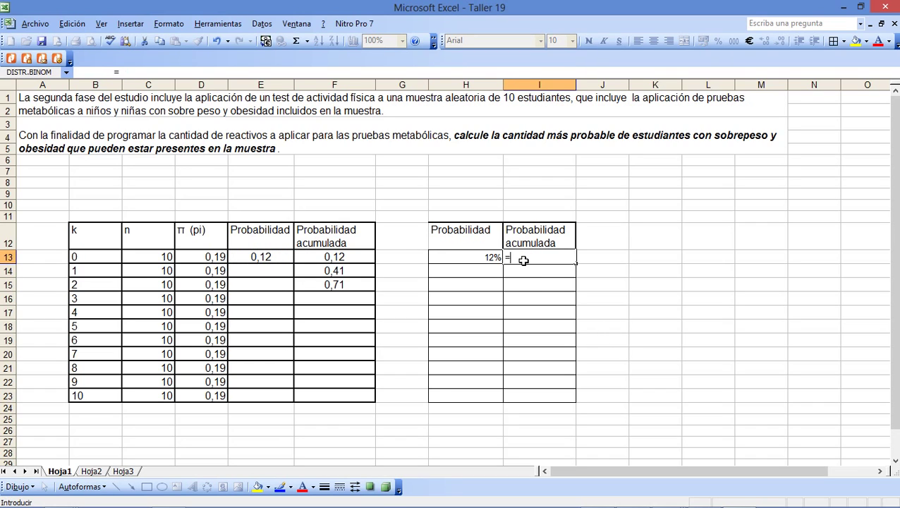
{"action": "left_click", "coordinate": [342, 256]}
{"action": "key", "text": "Return"}
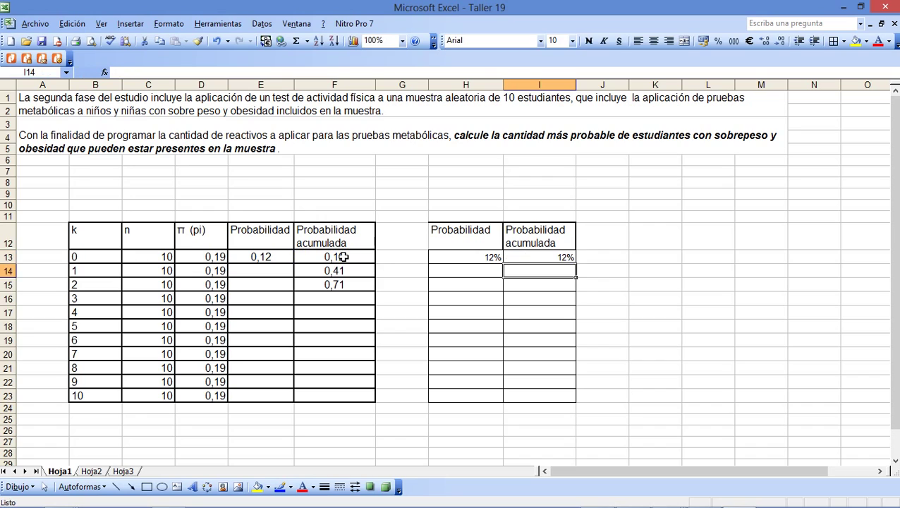
{"action": "left_click", "coordinate": [525, 255]}
{"action": "left_click_drag", "start_coordinate": [569, 260], "coordinate": [573, 401]}
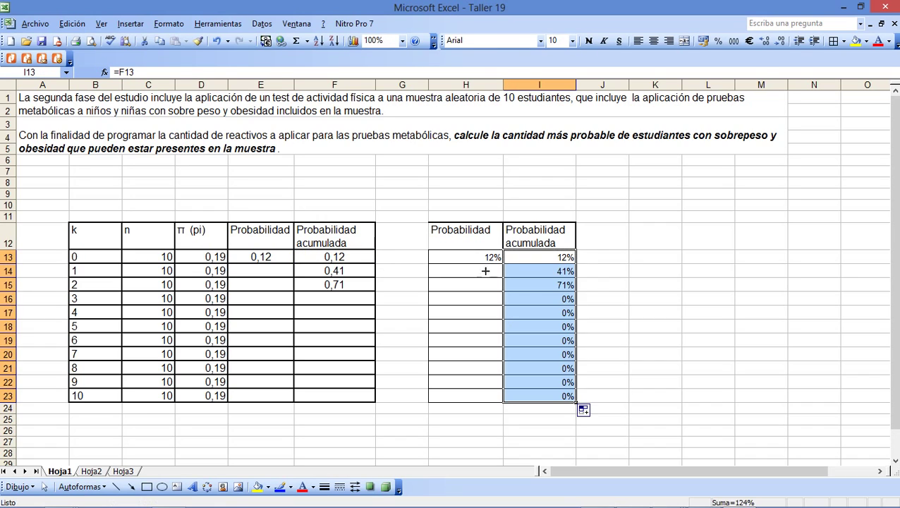
Fill the probability reference formula from H13 down to H23.
{"action": "left_click", "coordinate": [476, 257]}
{"action": "left_click_drag", "start_coordinate": [503, 263], "coordinate": [498, 401]}
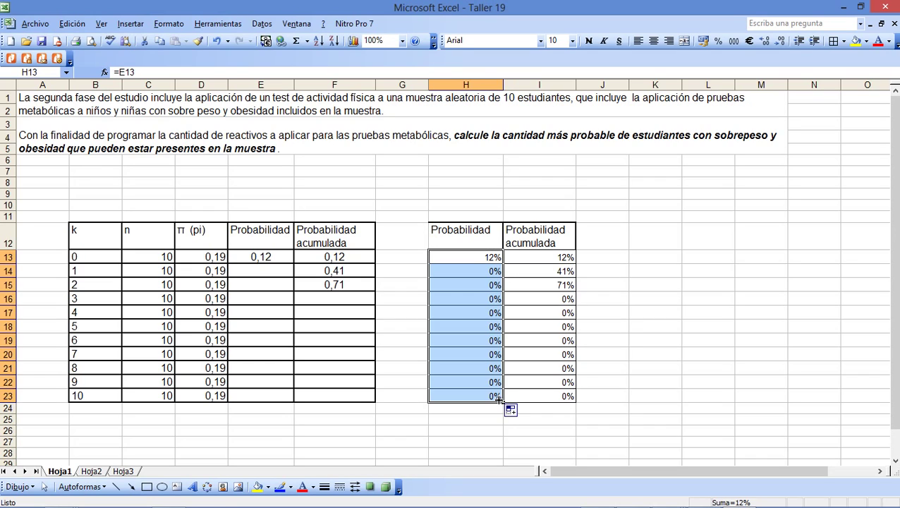
{"action": "left_click", "coordinate": [619, 328]}
Examine the unfilled Probabilidad cells in column E and the formulas in column H that refer to them.
{"action": "left_click", "coordinate": [268, 269]}
{"action": "left_click", "coordinate": [266, 284]}
{"action": "left_click", "coordinate": [272, 299]}
{"action": "left_click", "coordinate": [276, 339]}
{"action": "left_click", "coordinate": [279, 369]}
{"action": "left_click", "coordinate": [282, 381]}
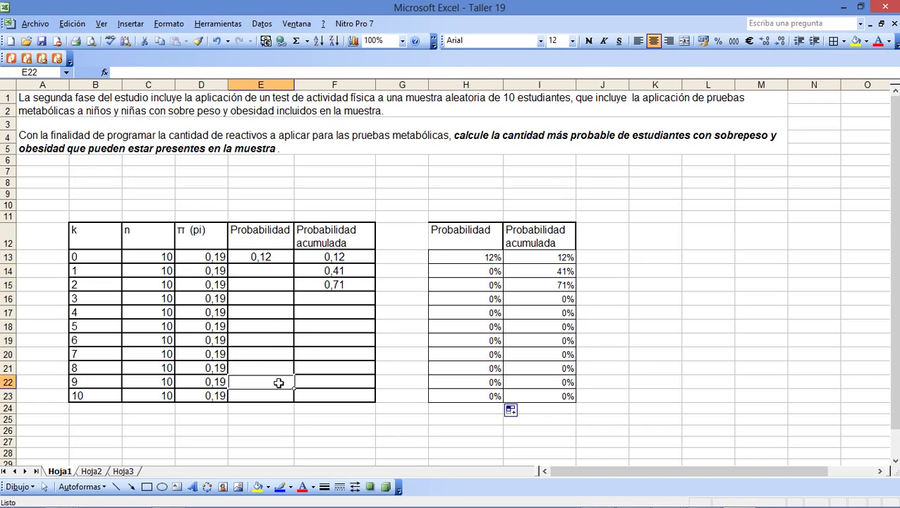
{"action": "left_click", "coordinate": [280, 395]}
{"action": "left_click", "coordinate": [469, 299]}
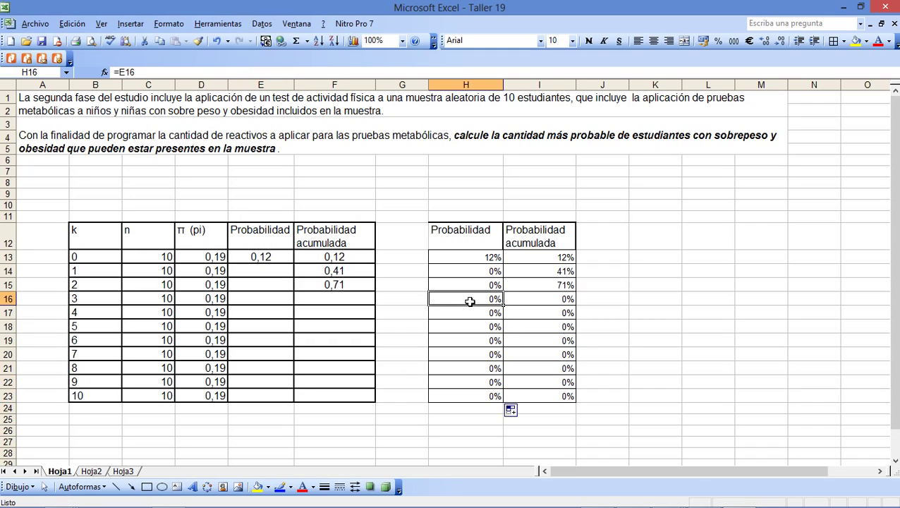
{"action": "key", "text": "Up"}
{"action": "key", "text": "Up"}
{"action": "key", "text": "Up"}
{"action": "key", "text": "Down"}
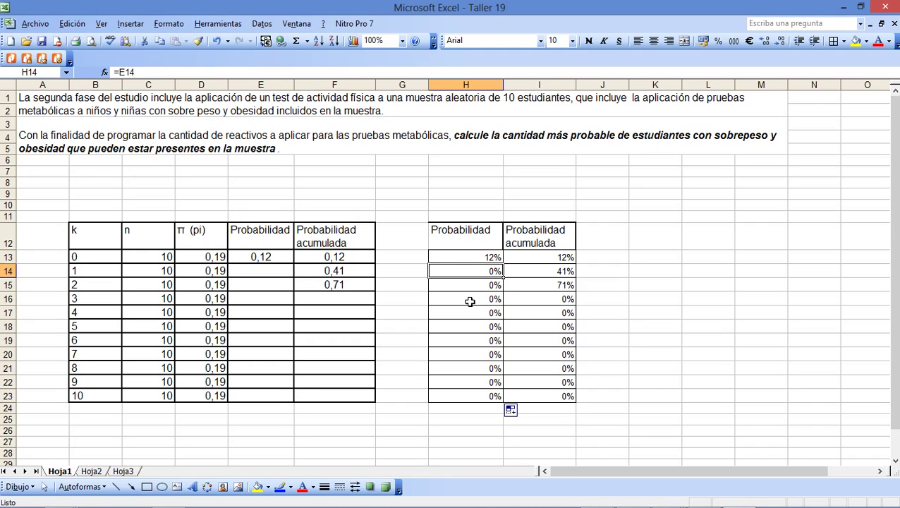
{"action": "left_click", "coordinate": [411, 243]}
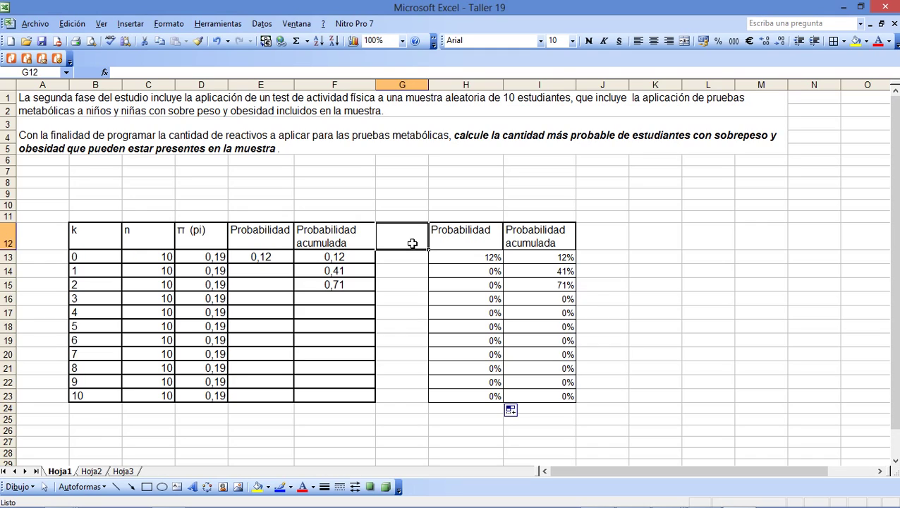
{"action": "left_click", "coordinate": [329, 315]}
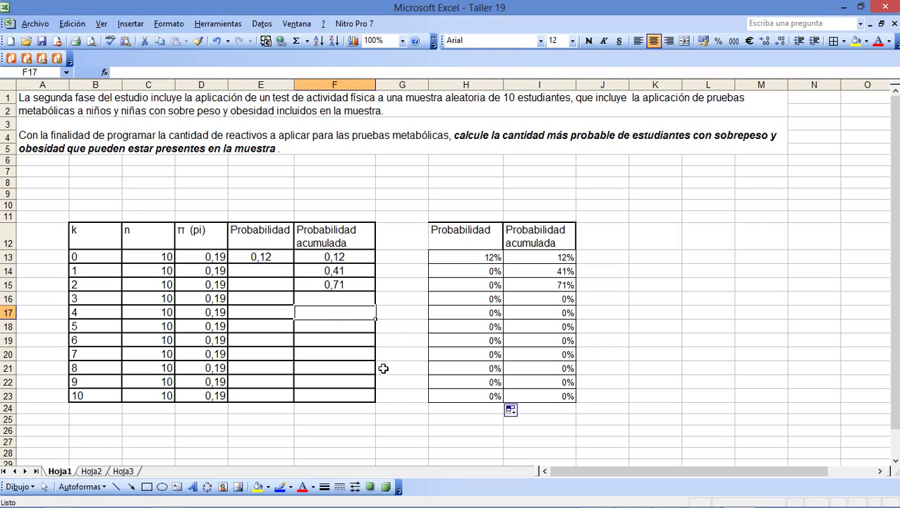
{"action": "left_click", "coordinate": [380, 367]}
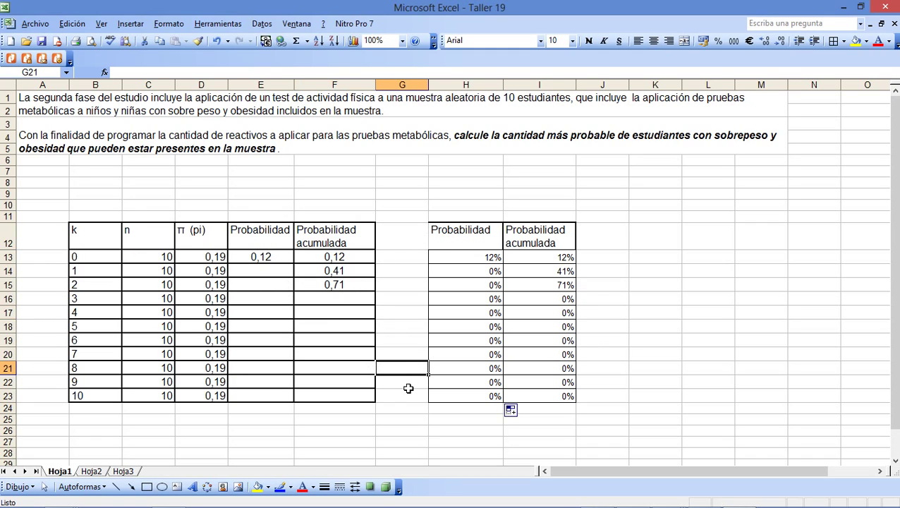